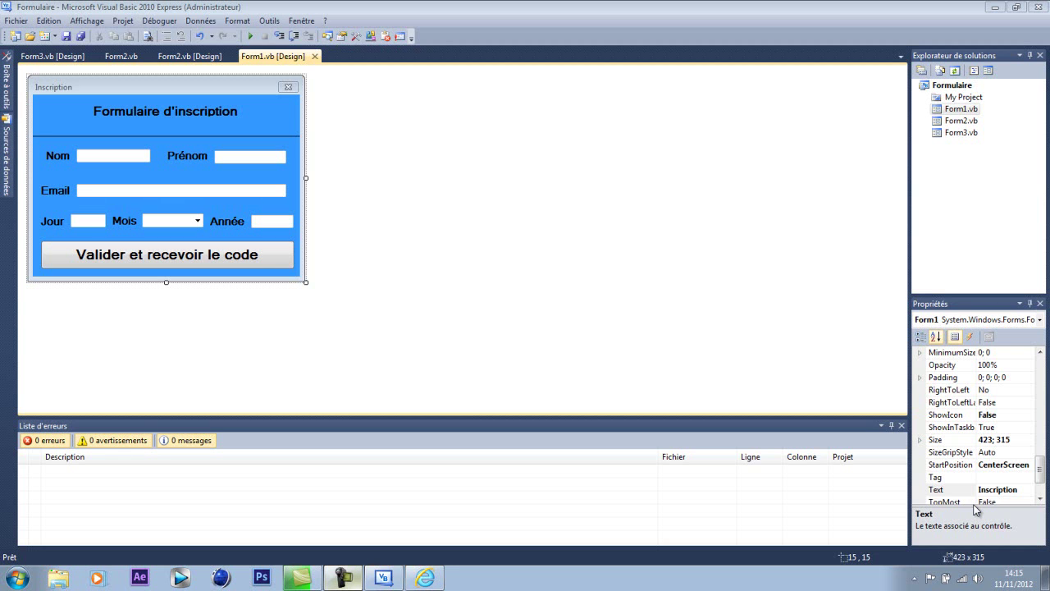
- Review Form2's design, its password-check code and Form3's design, ending on Form2's Mot de passe design
click(164, 57)
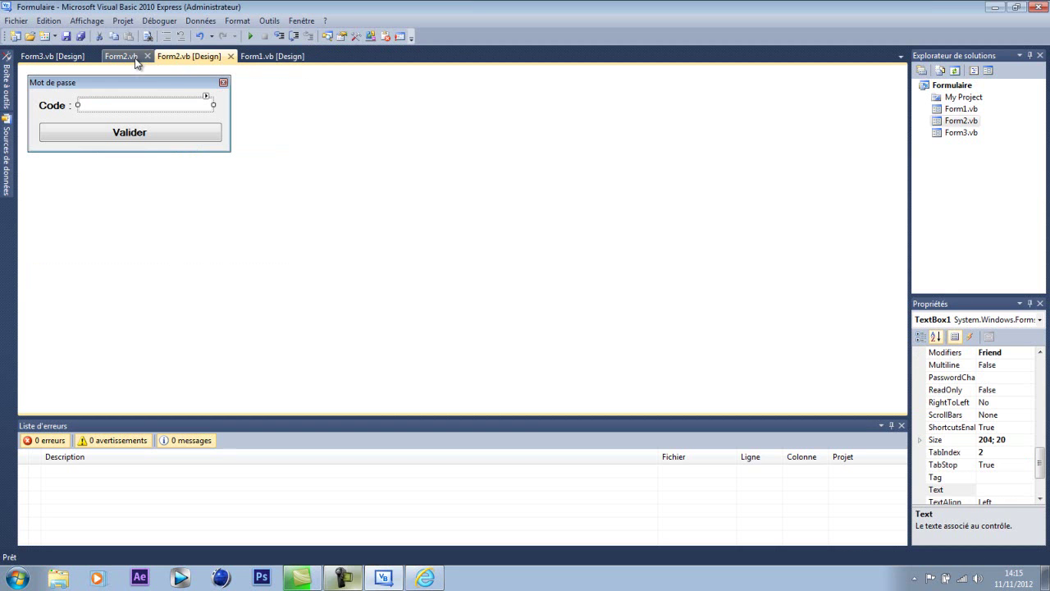
click(131, 57)
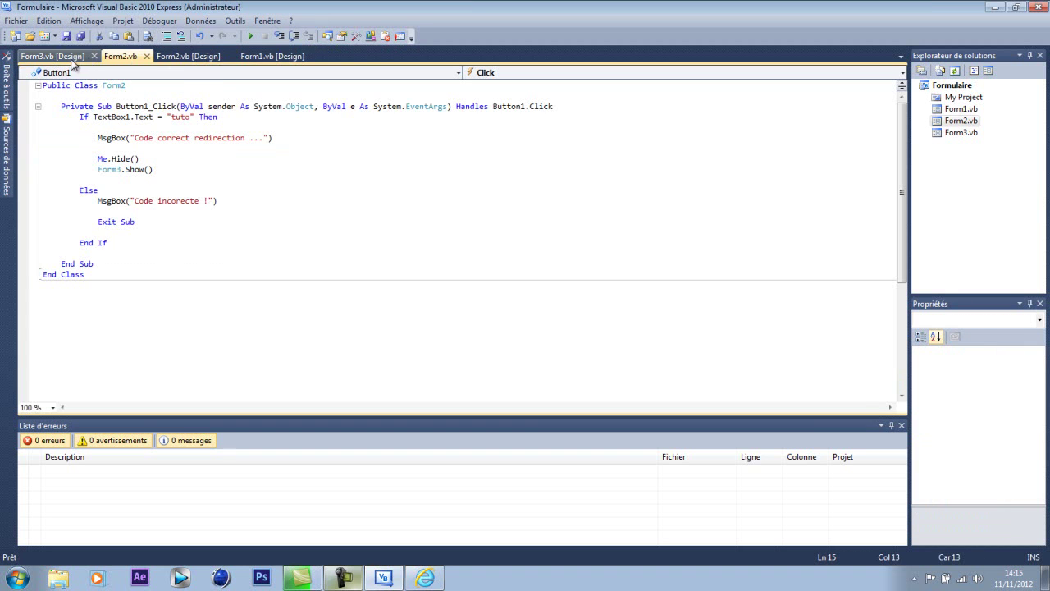
click(52, 56)
click(182, 57)
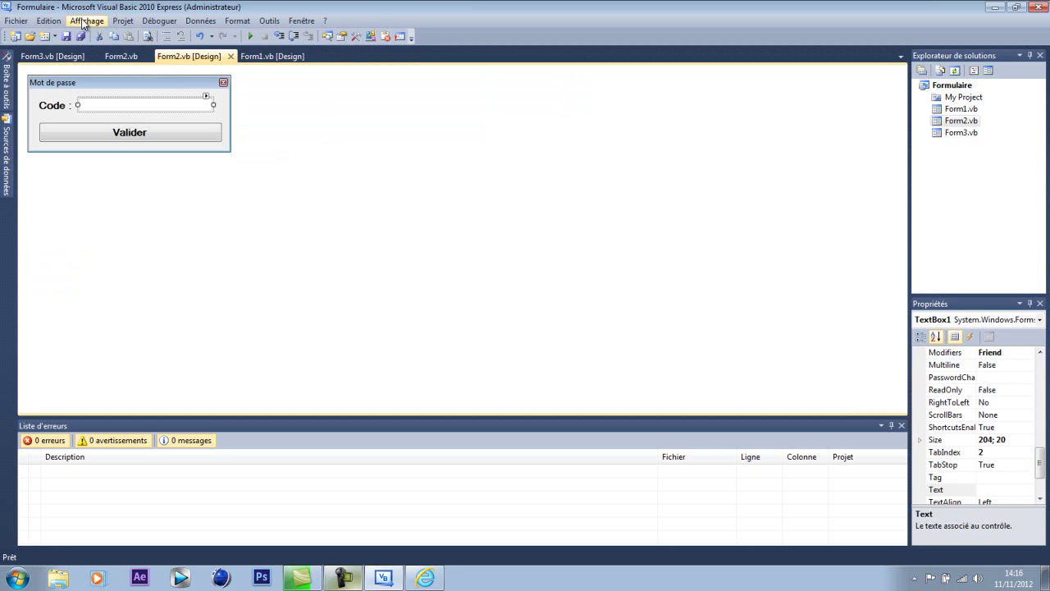
- Open the Formulaire project properties and inspect the Icône list, keeping the default icon
click(118, 20)
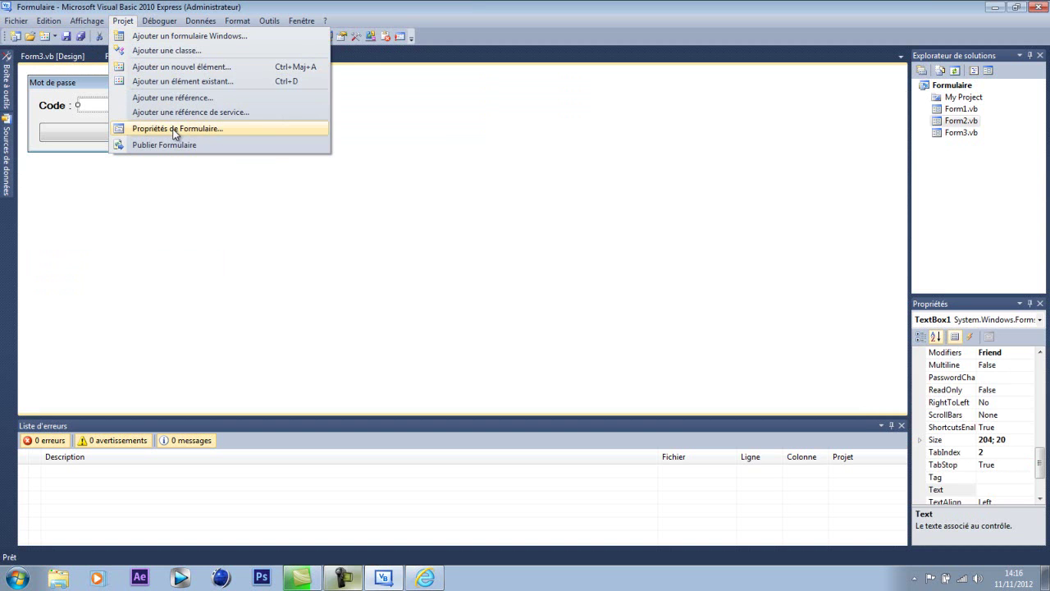
click(246, 130)
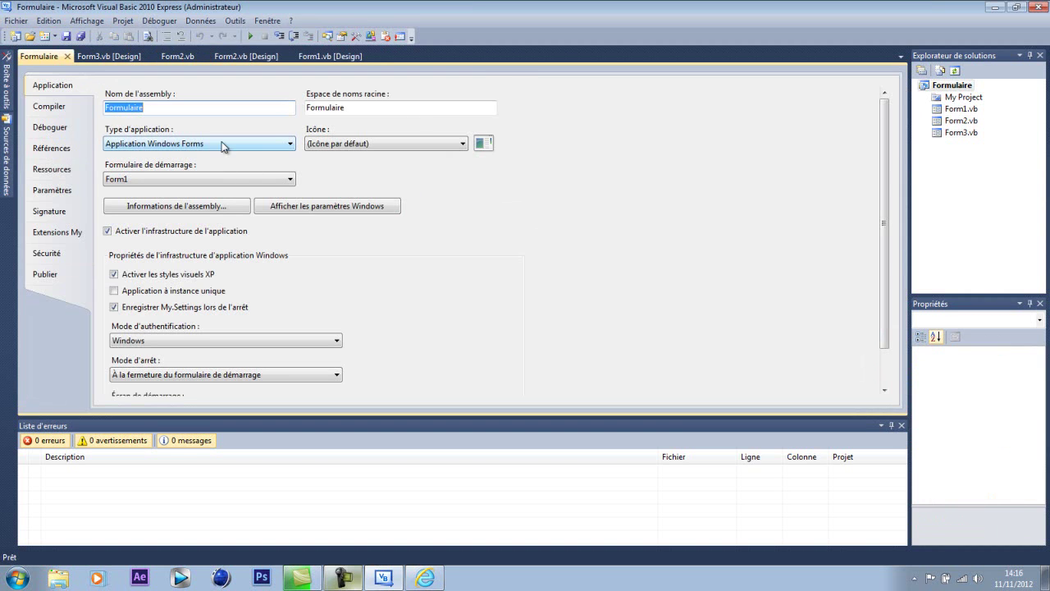
click(229, 111)
click(349, 144)
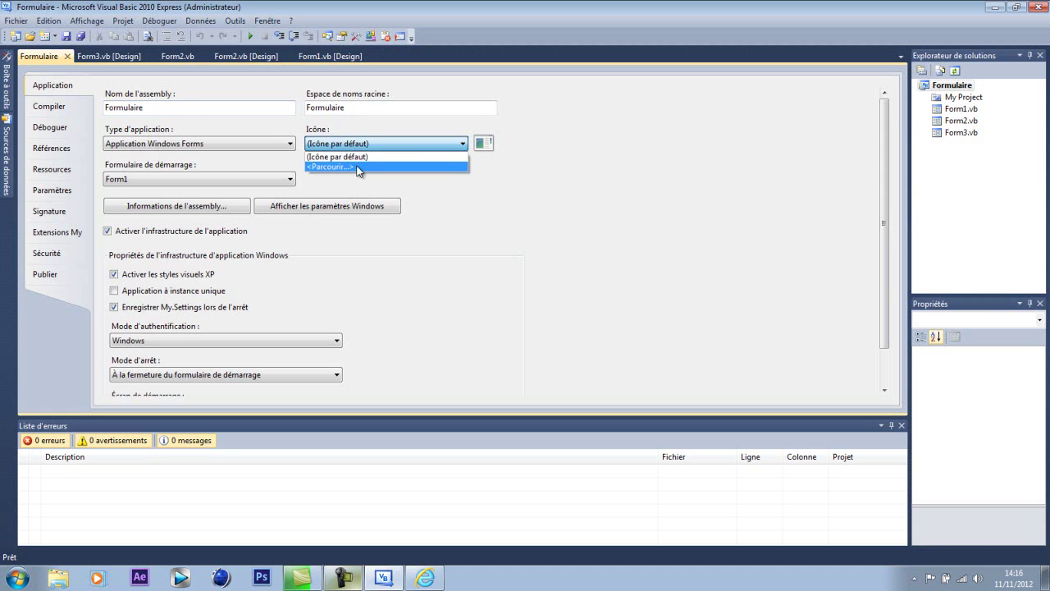
click(529, 238)
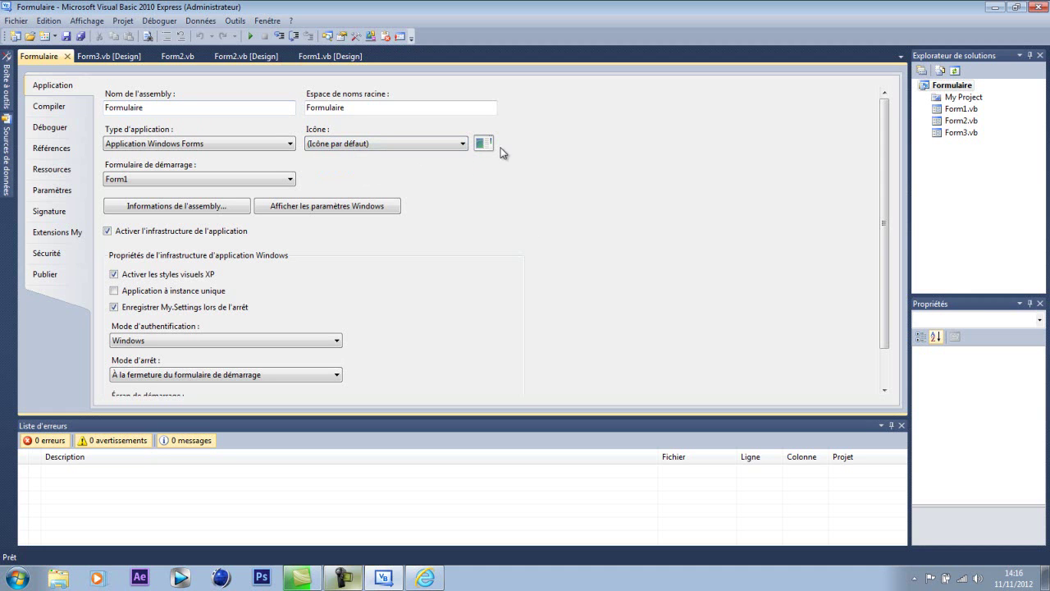
click(462, 143)
click(502, 268)
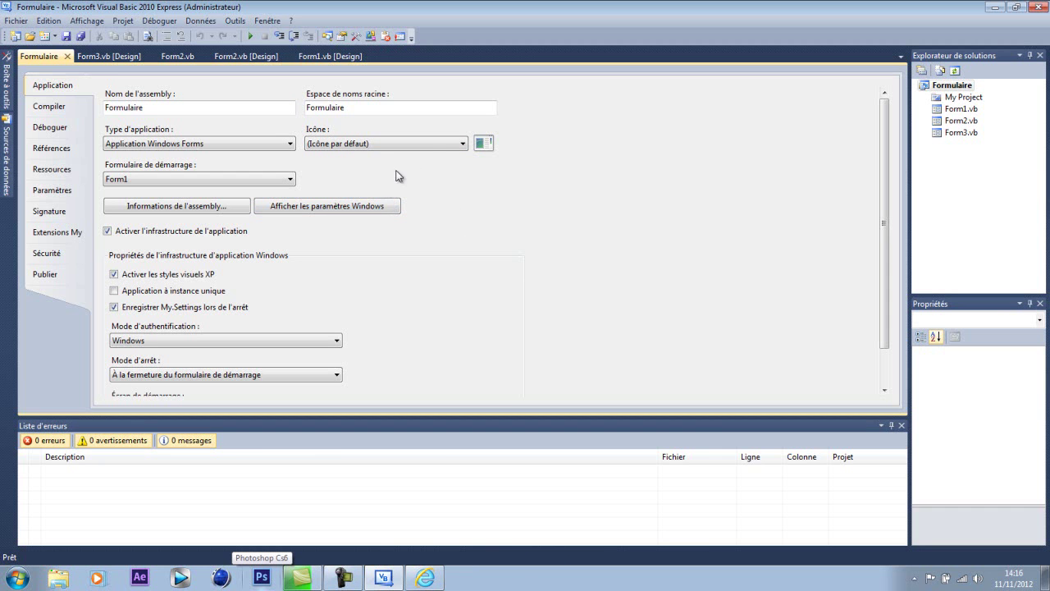
- In Internet Explorer, replace the Gmail address with google.fr and load it
key(alt+Tab)
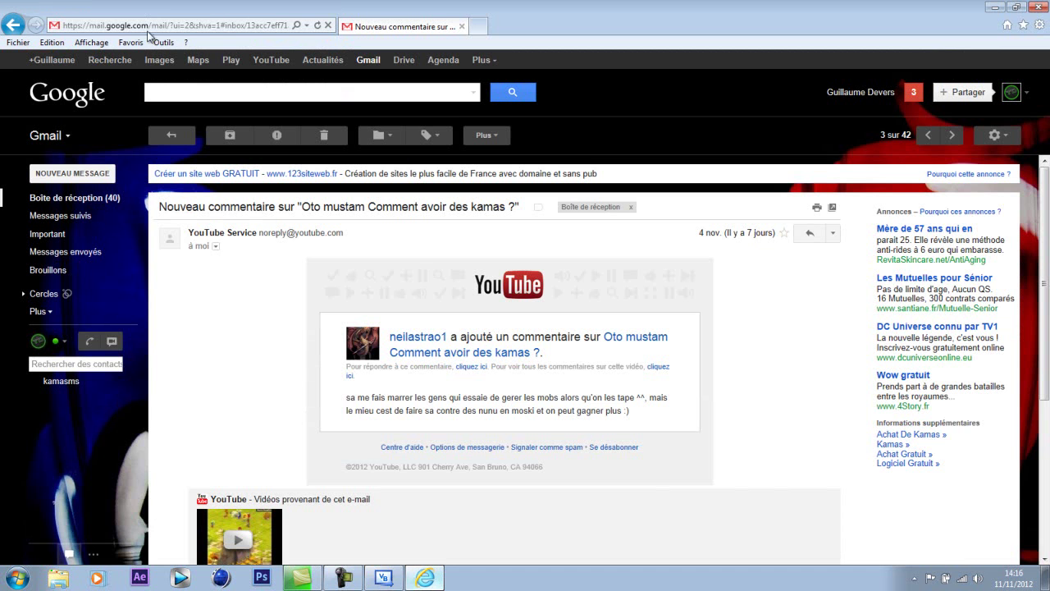
click(250, 25)
key(BackSpace)
text(google.fr/)
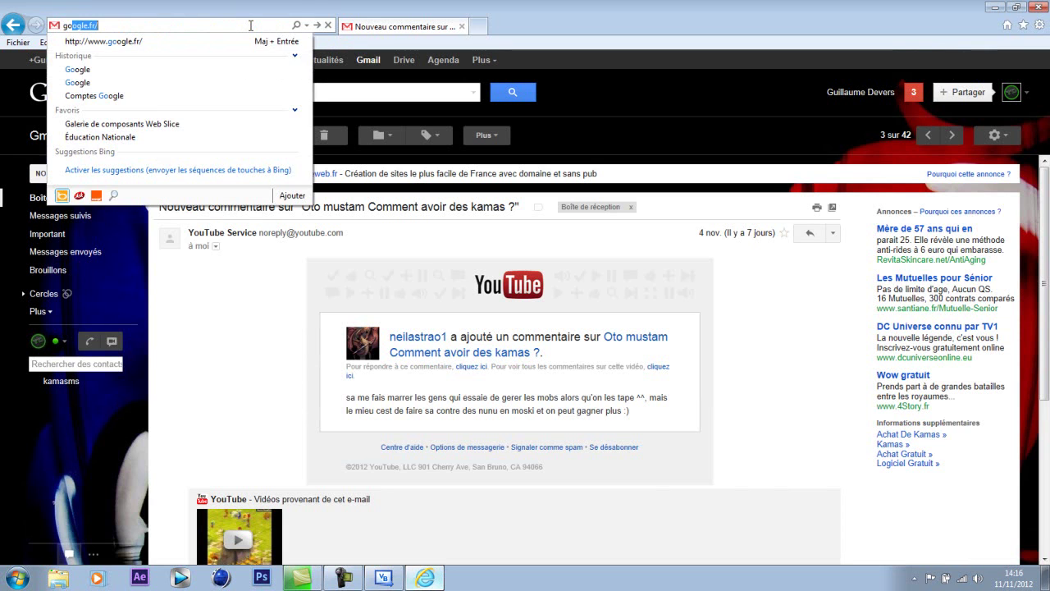
key(Return)
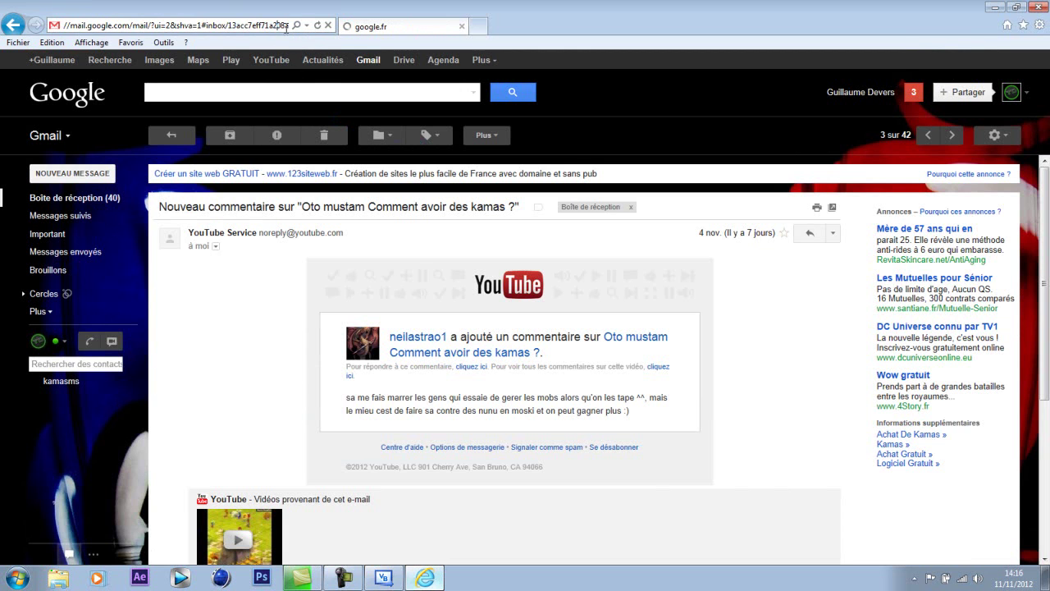
click(207, 25)
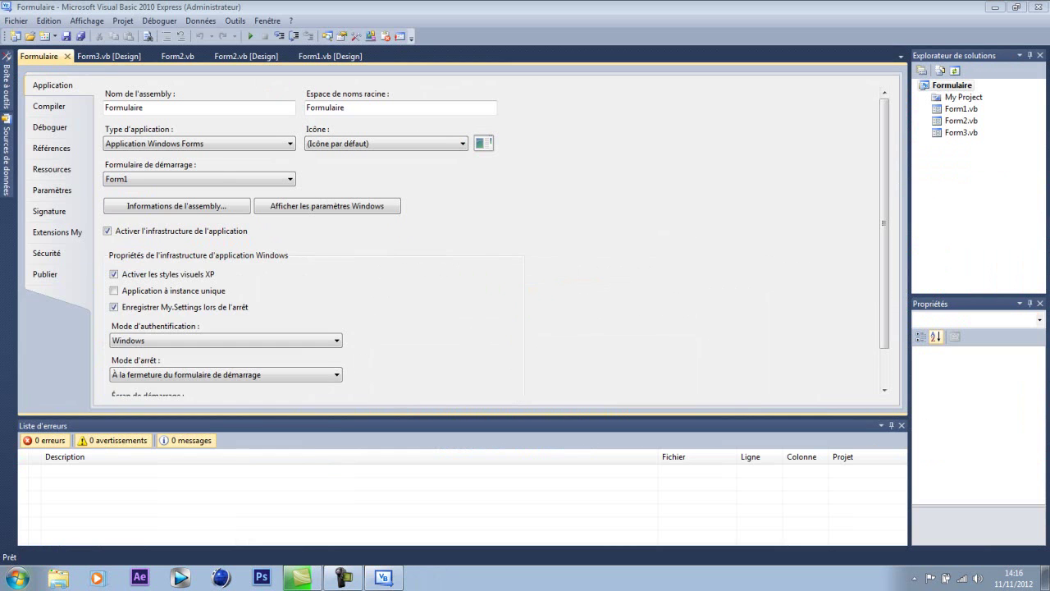
- Open a new Internet Explorer window and load the google.fr homepage
key(super)
click(72, 276)
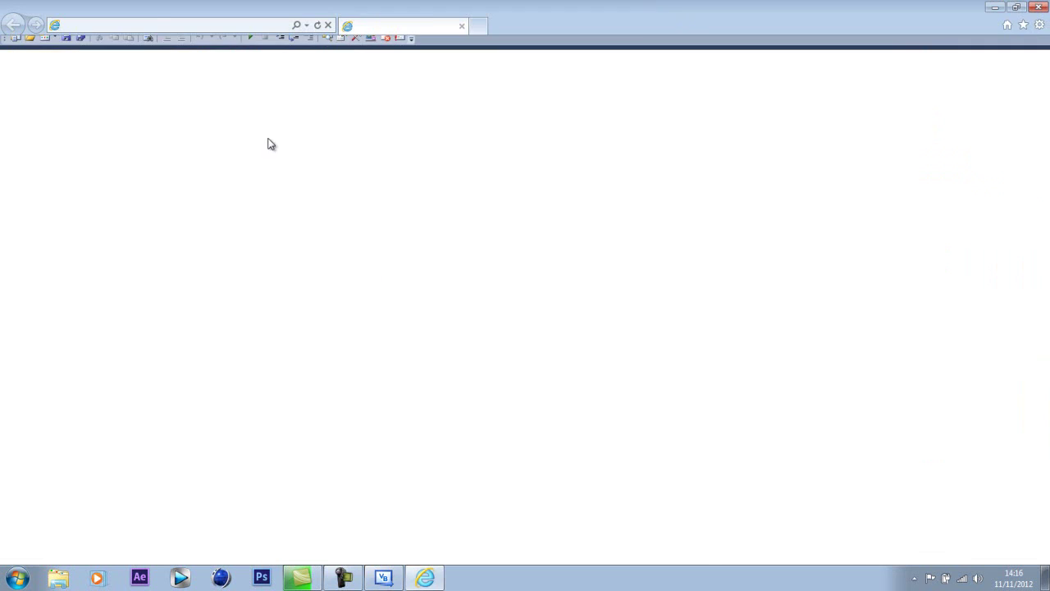
click(243, 25)
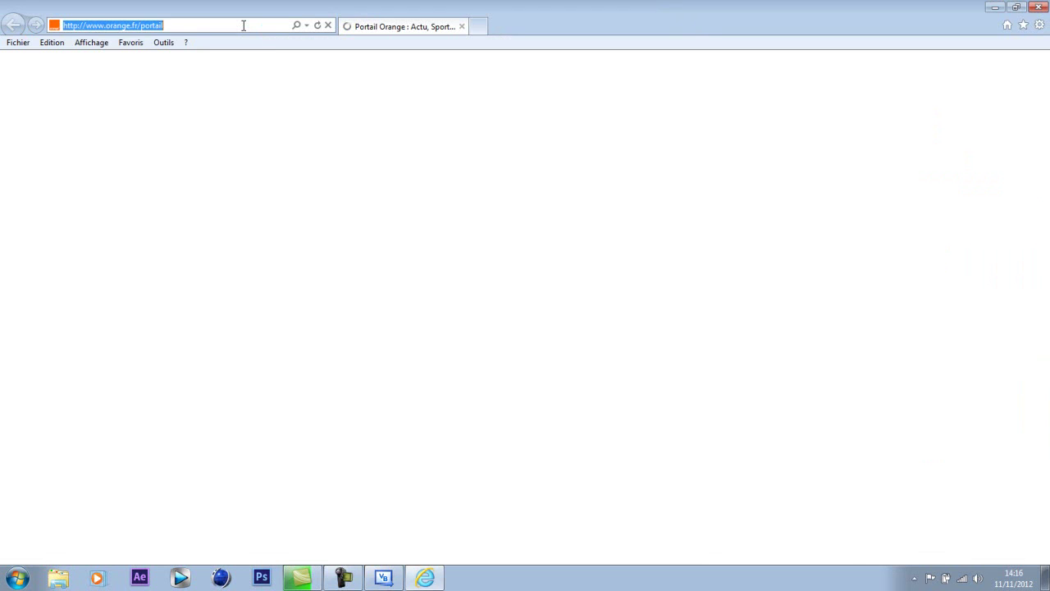
text(google.fr/)
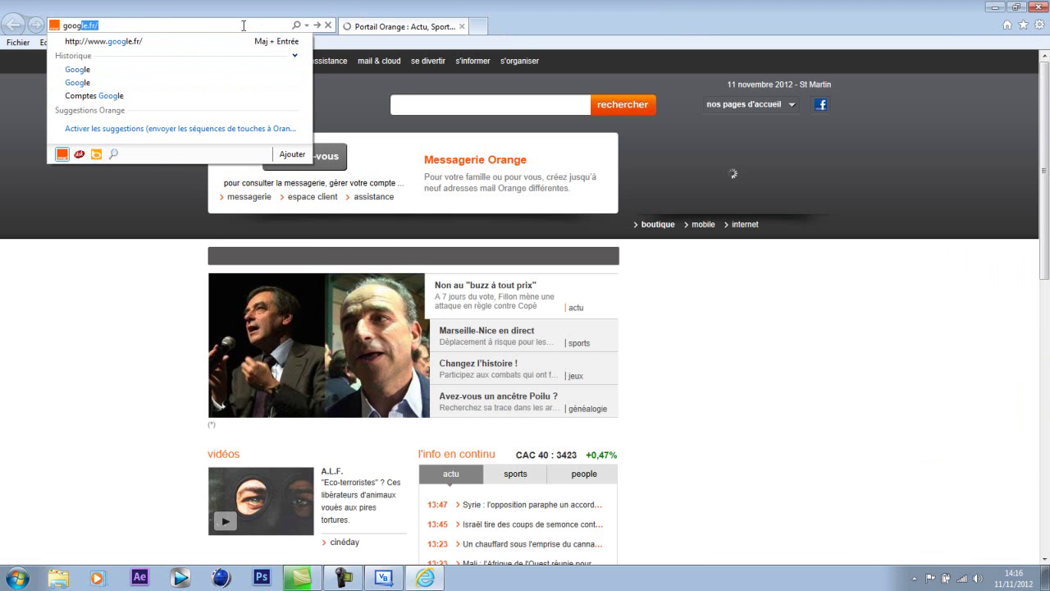
key(Down)
key(Return)
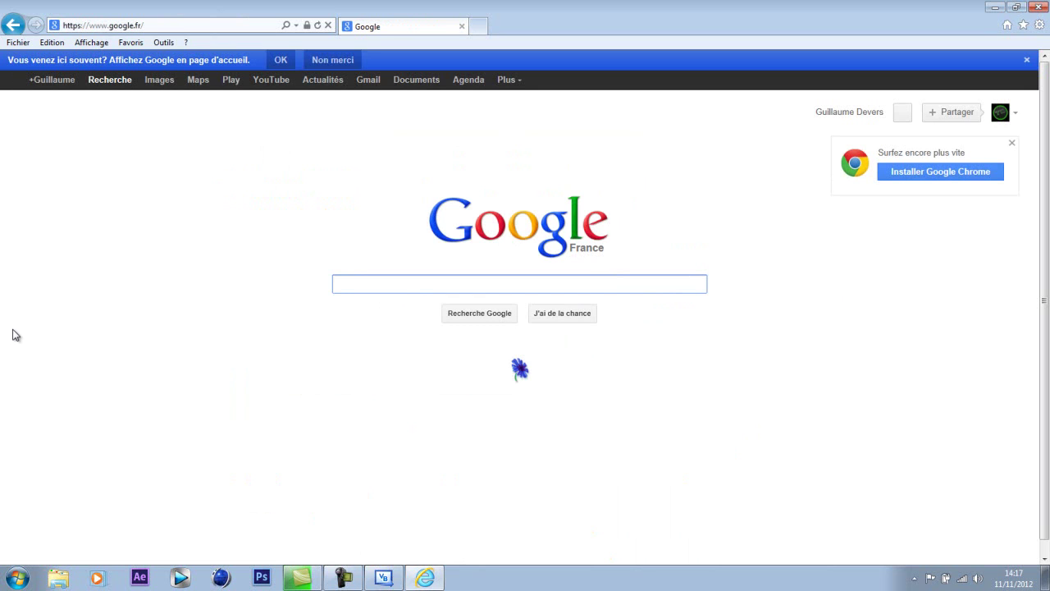
- Search Google for 'formulaire icone'
text(ico)
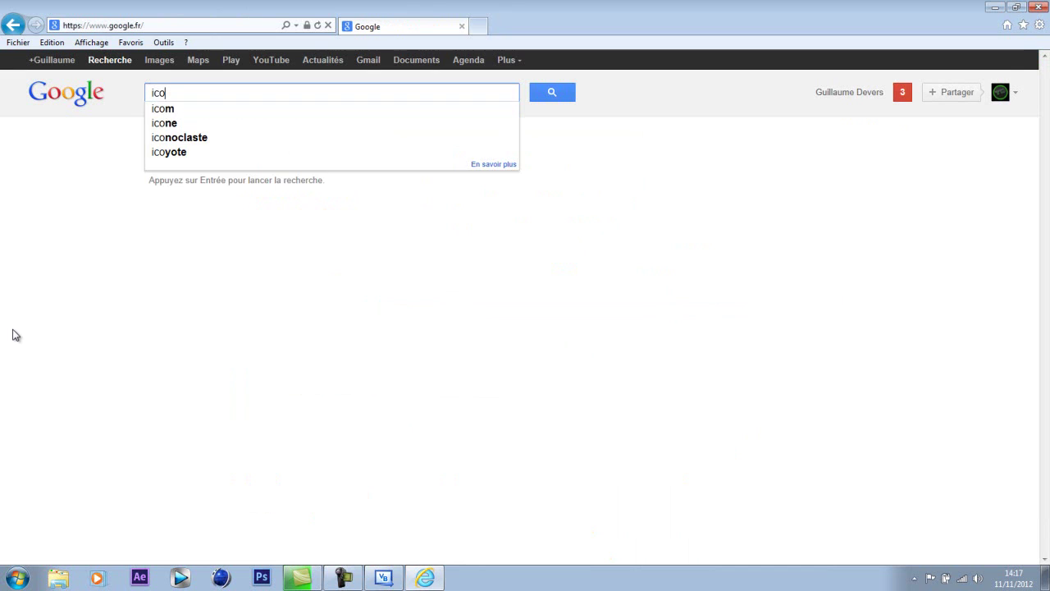
key(BackSpace)
key(BackSpace)
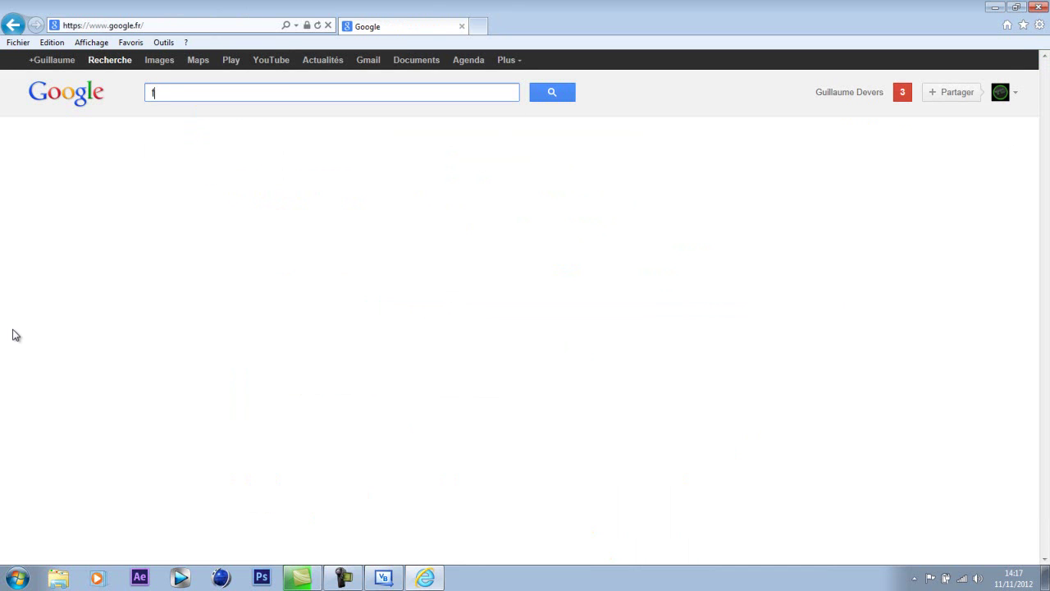
text(formula)
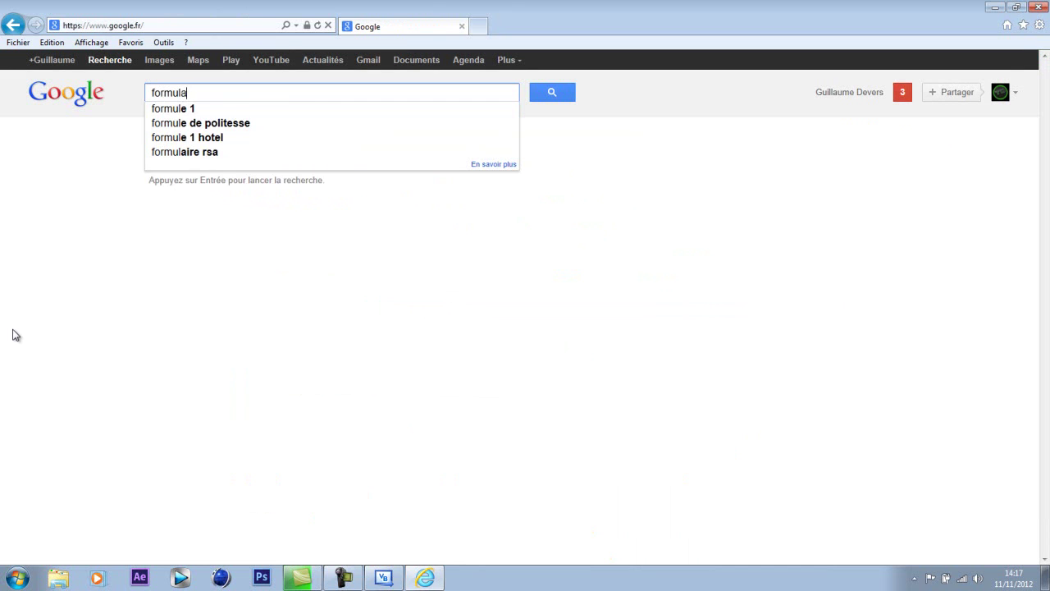
text(ire in)
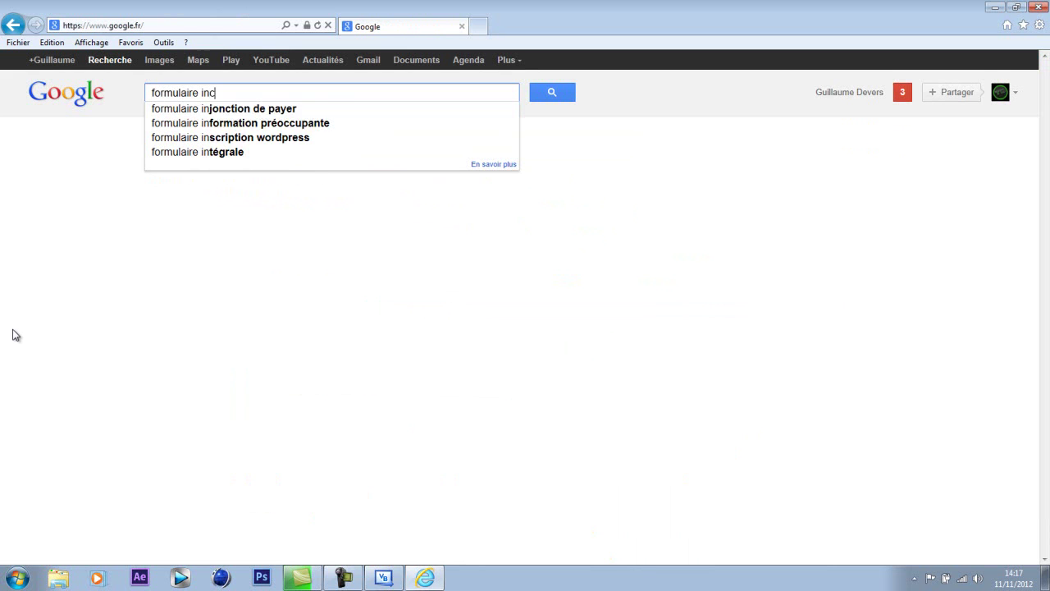
key(BackSpace)
text(cone)
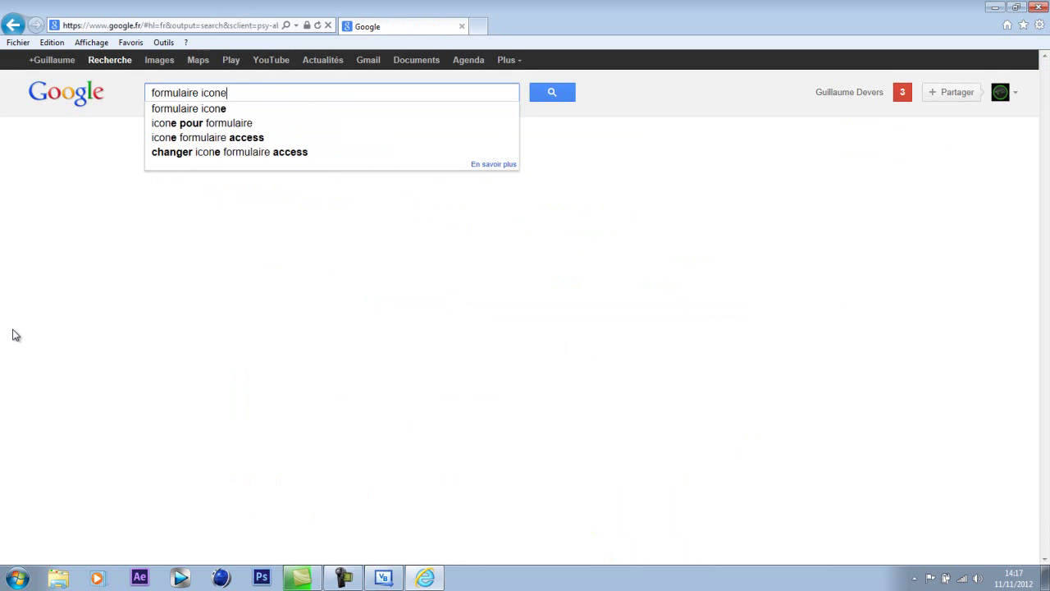
key(Return)
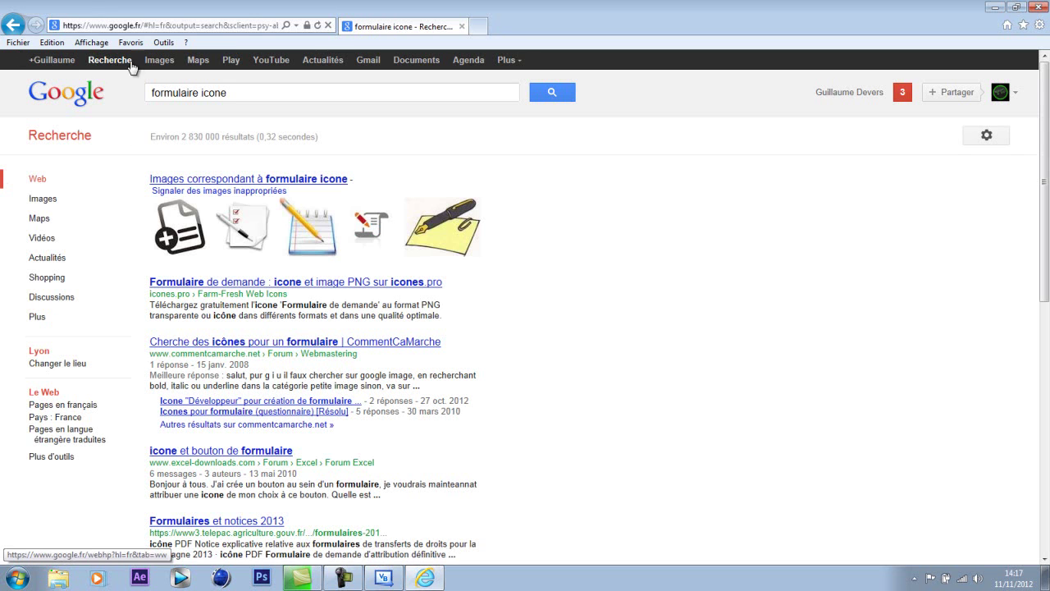
- Open the envelope icon's detail page from the Google Images results
click(161, 64)
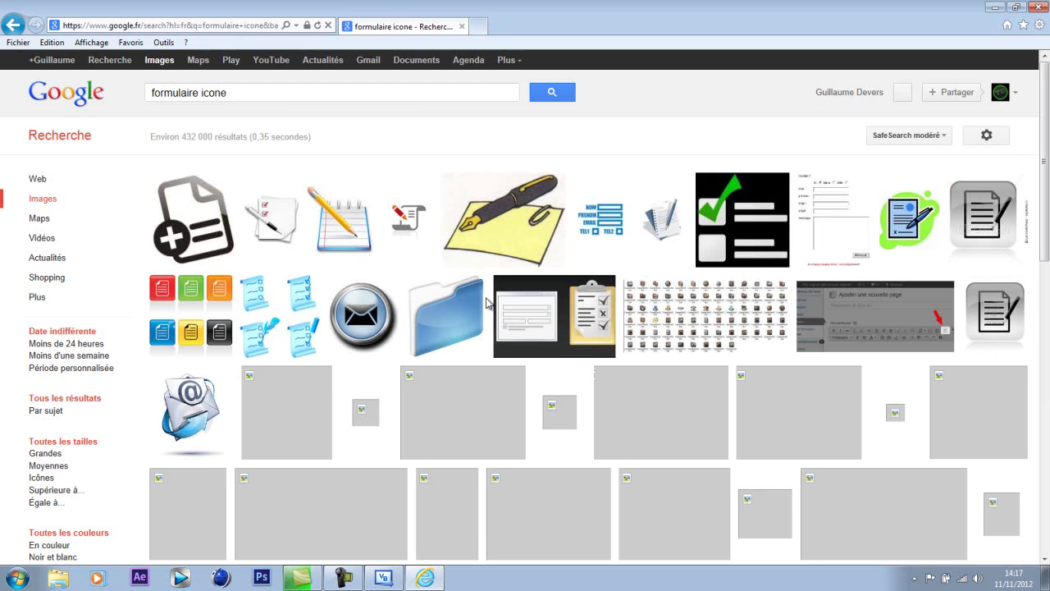
mouse_move(357, 336)
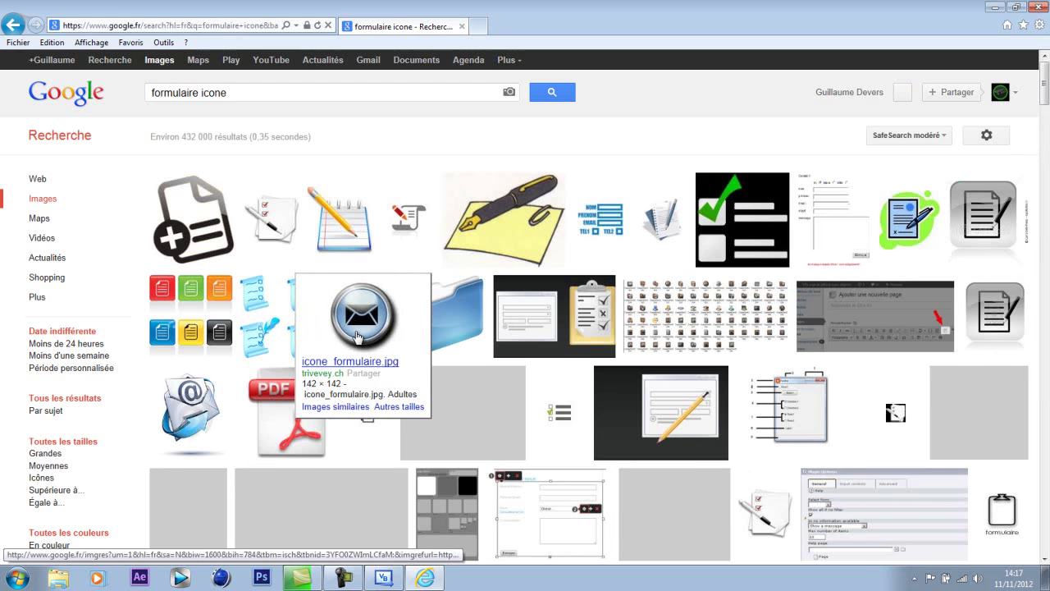
click(357, 337)
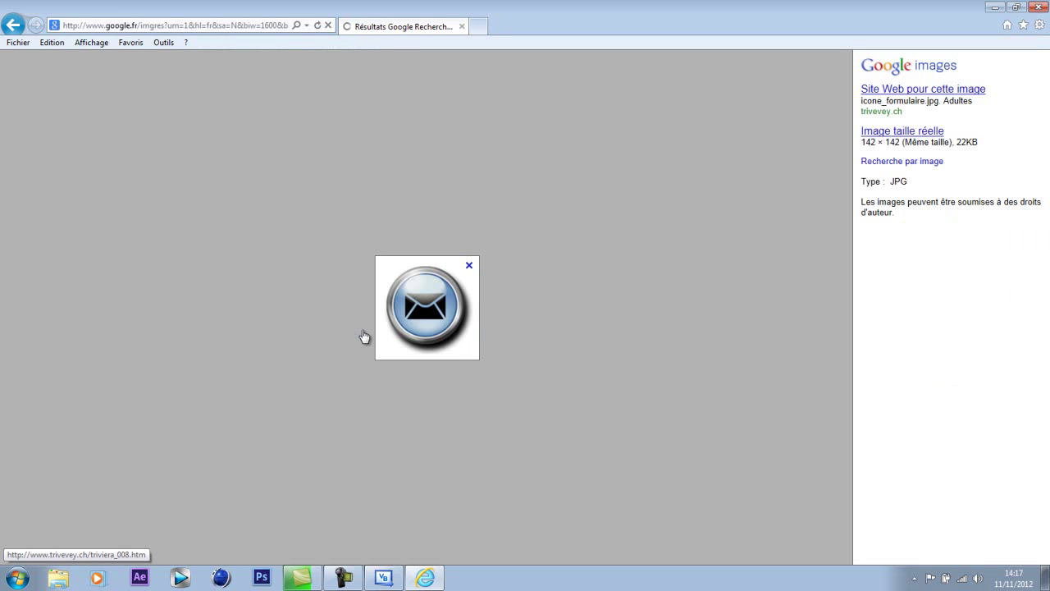
- Save the envelope image to the Bureau as the JPEG icone_formulaire, then minimize the browser
right_click(442, 305)
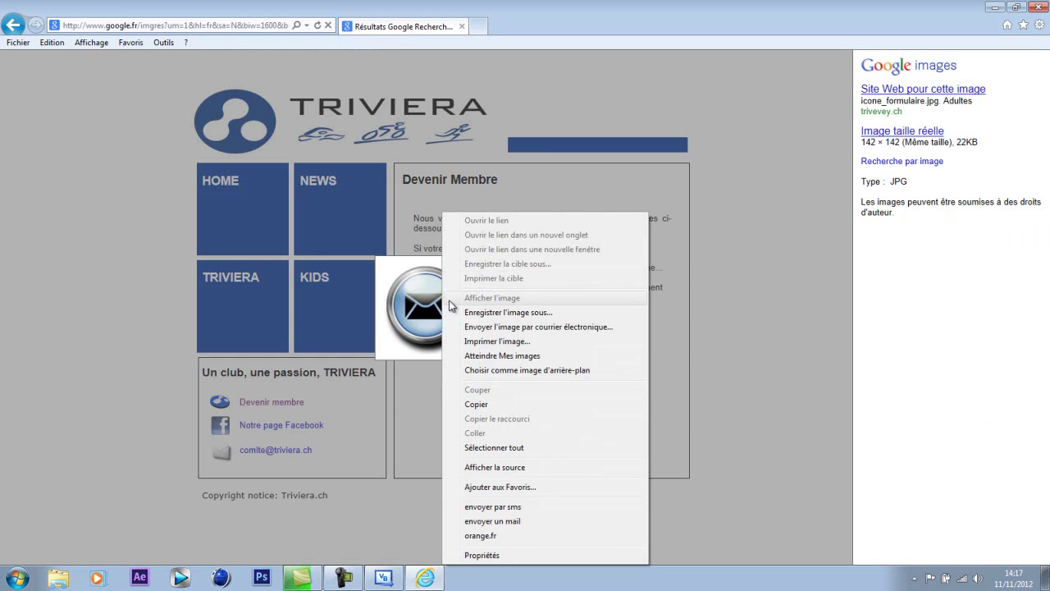
click(541, 318)
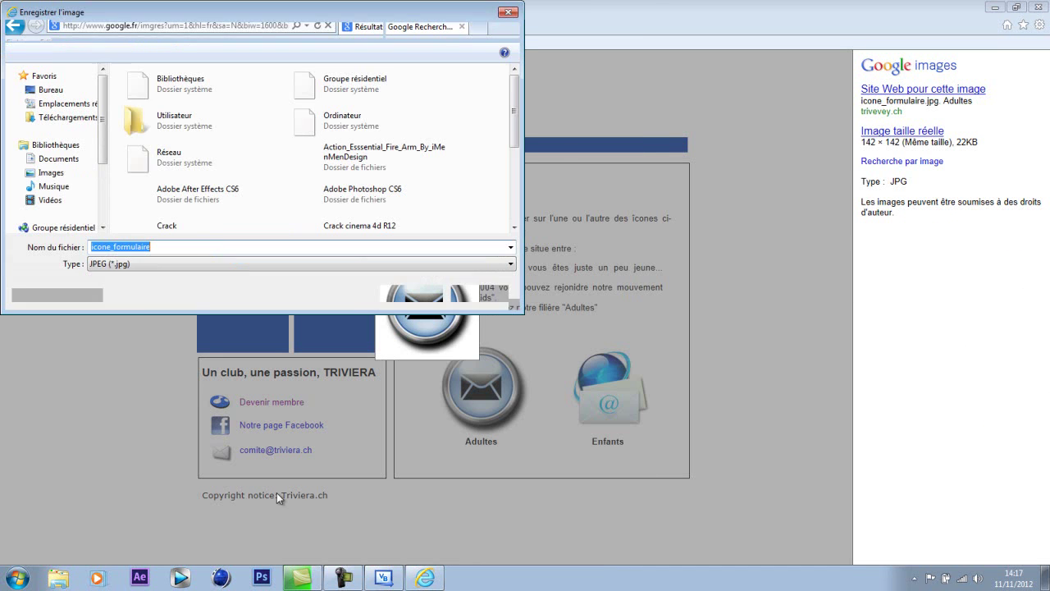
click(51, 89)
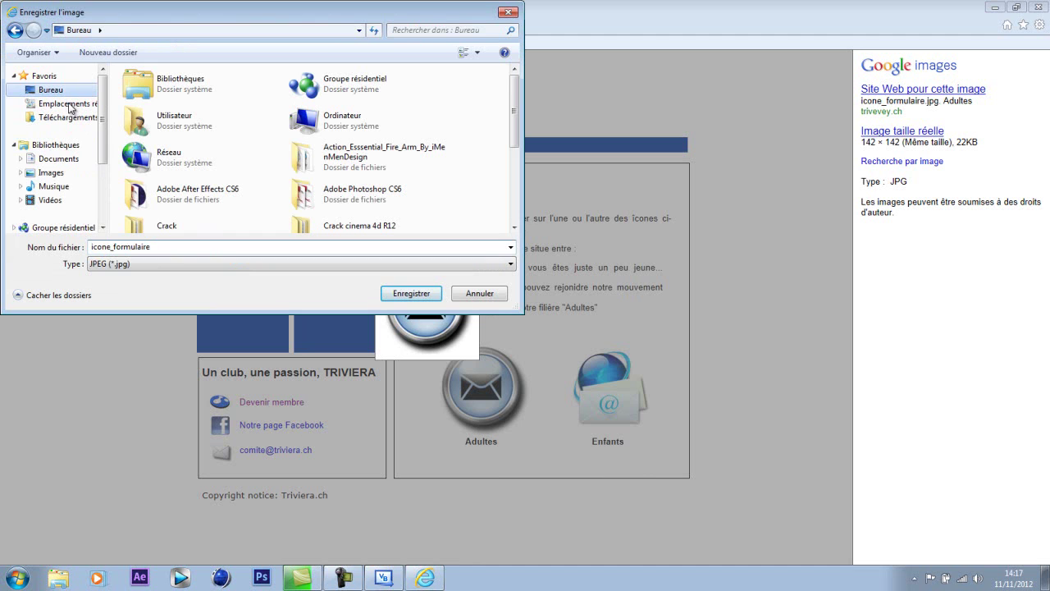
double_click(175, 247)
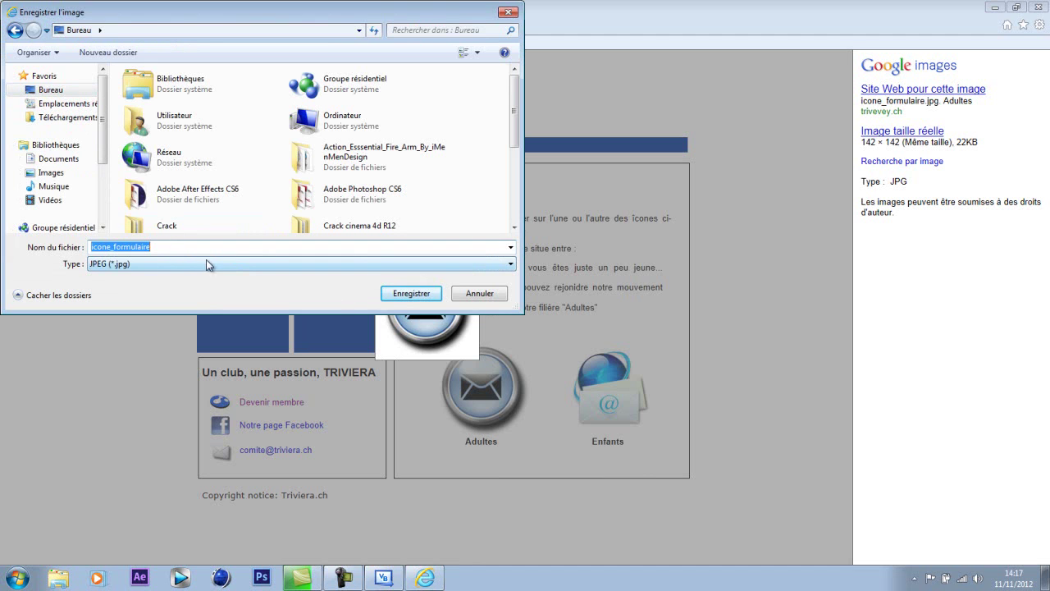
click(400, 296)
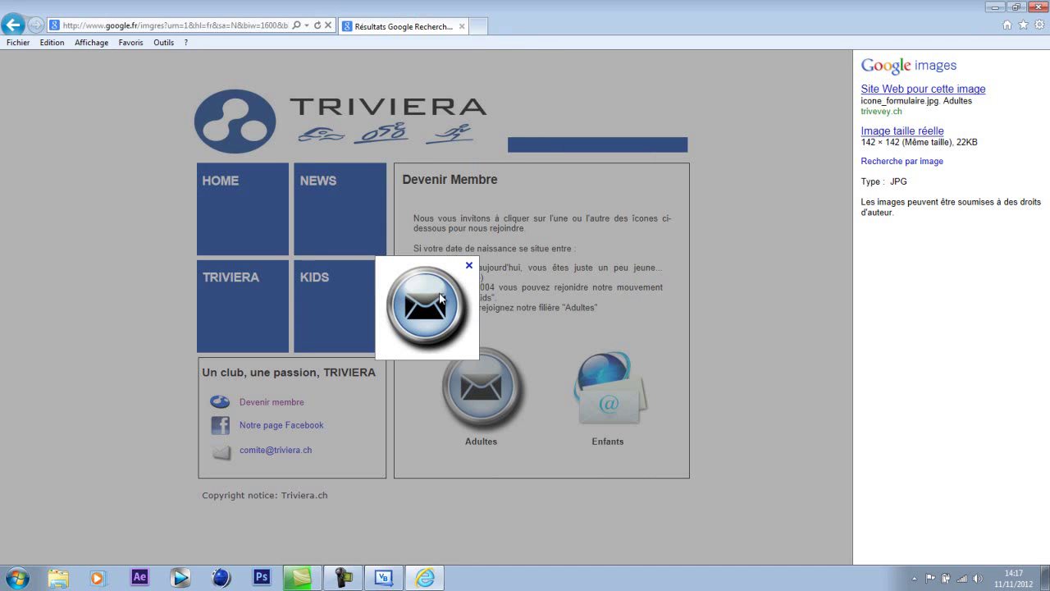
click(994, 7)
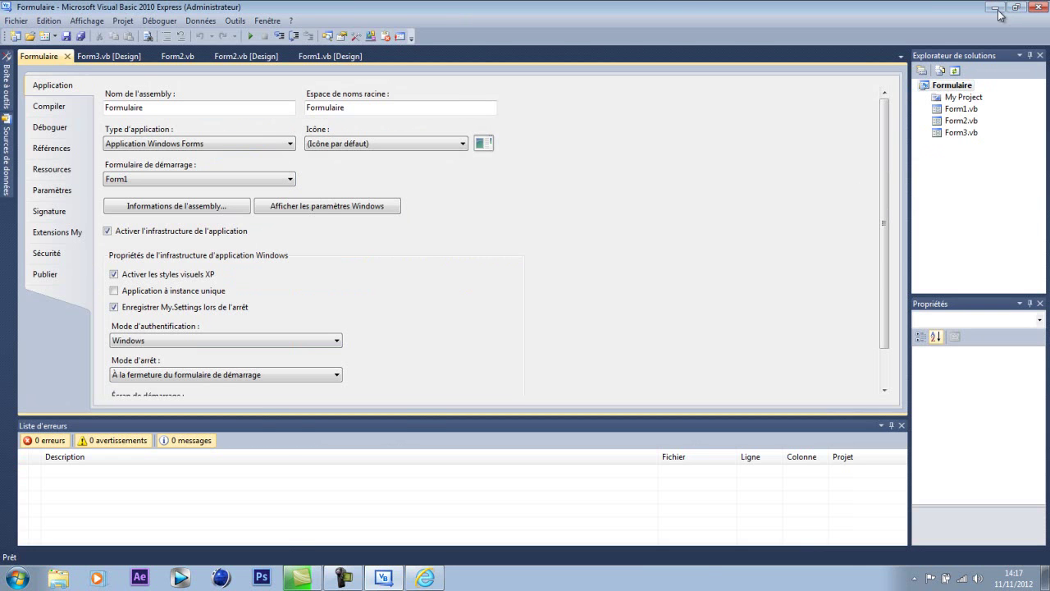
- Launch Format Factory and choose the Image 'Tout type vers ICO' conversion
click(995, 7)
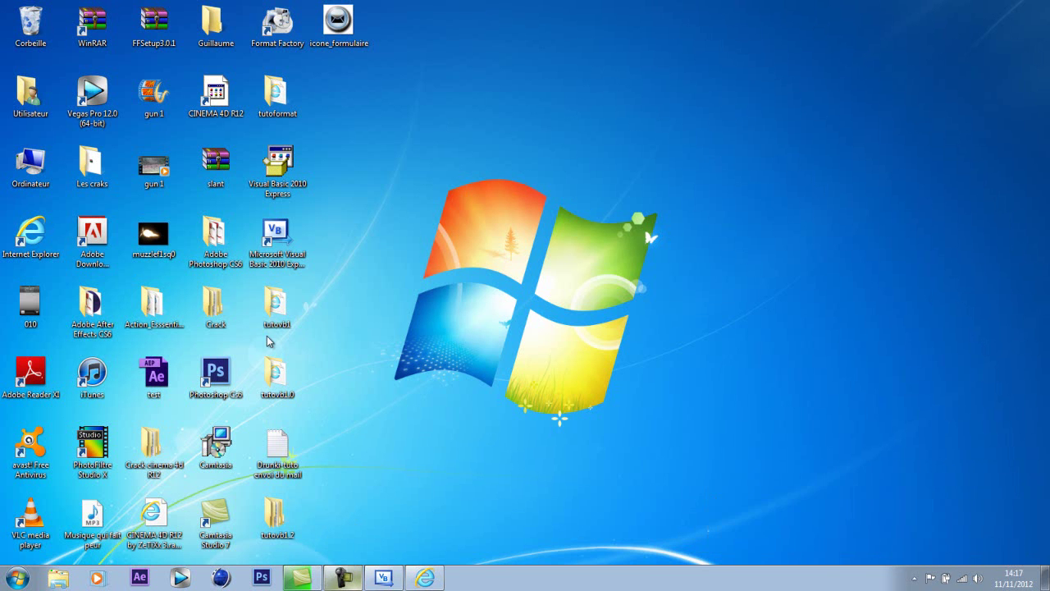
double_click(278, 25)
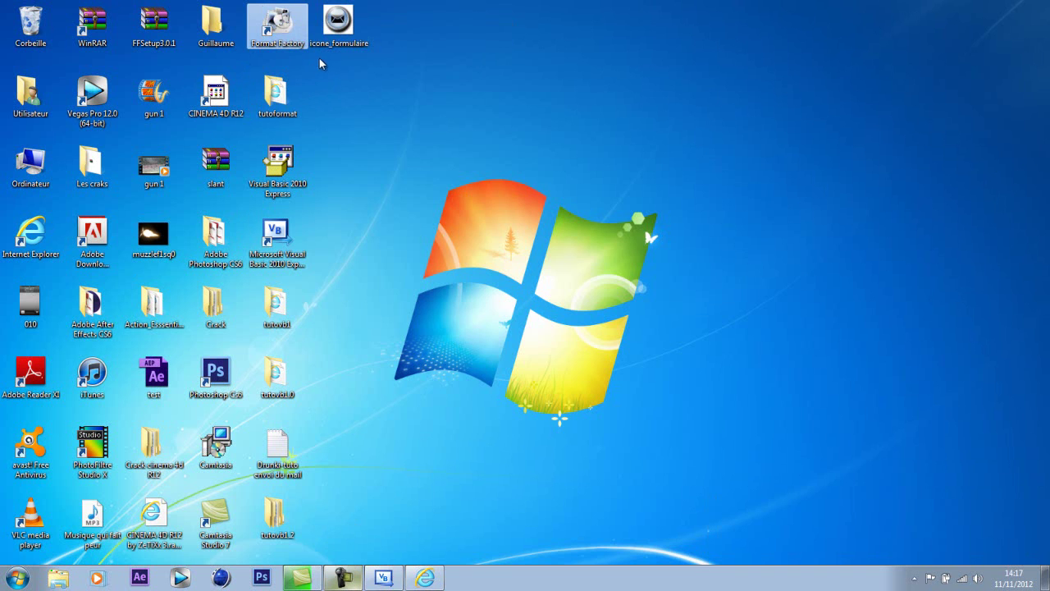
click(342, 69)
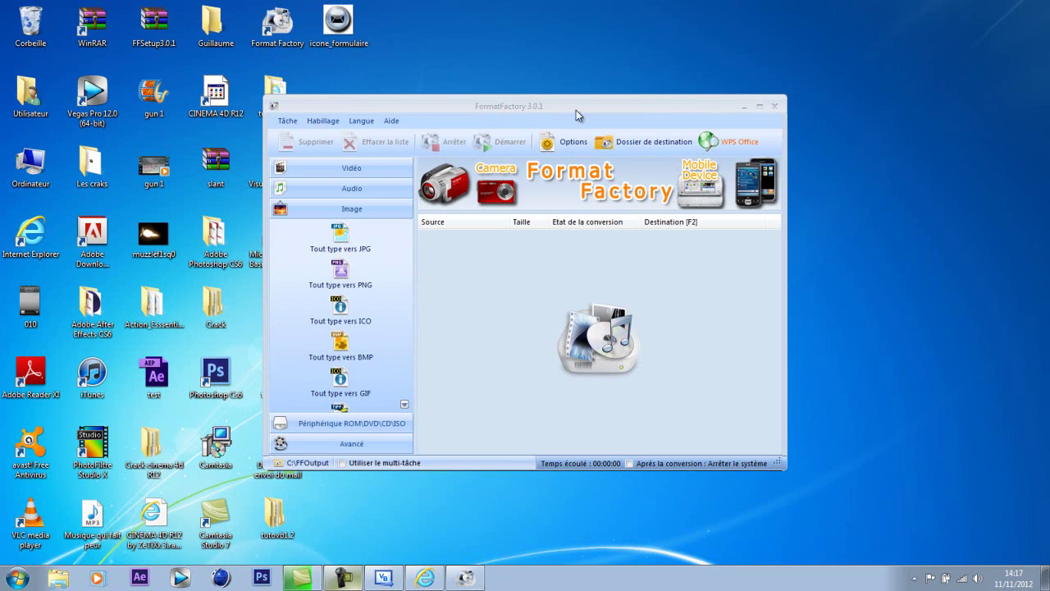
click(372, 324)
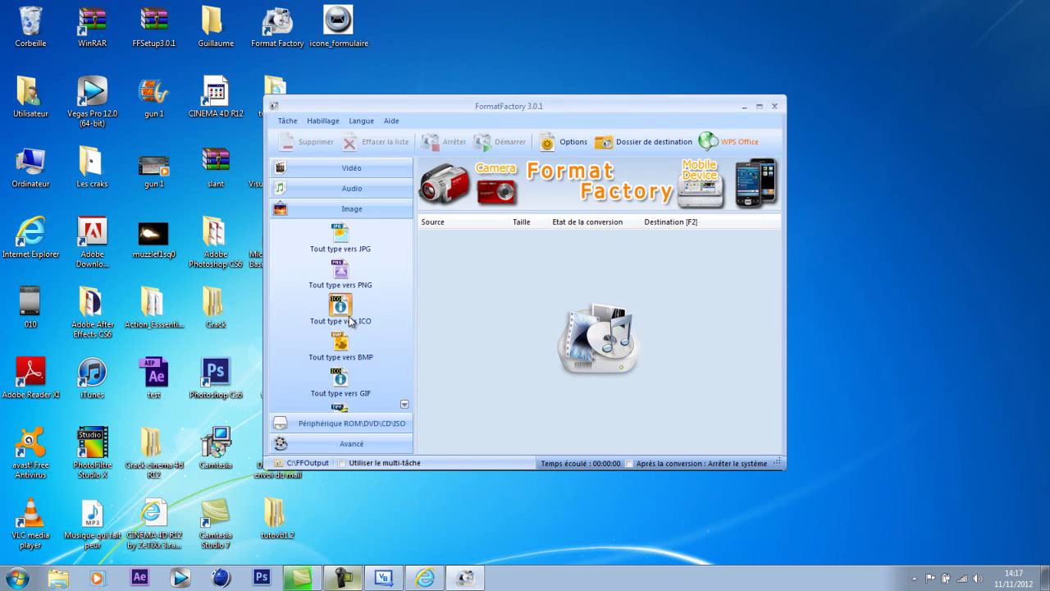
- Convert icone_formulaire to ICO, close Format Factory, and open the Computer window
drag(339, 25, 549, 231)
click(690, 150)
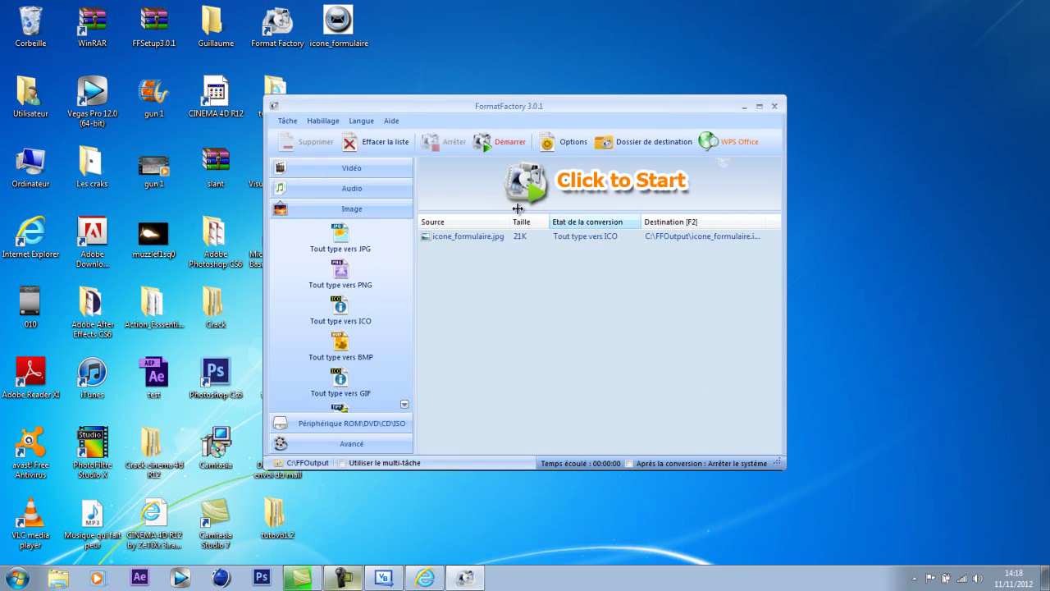
click(502, 141)
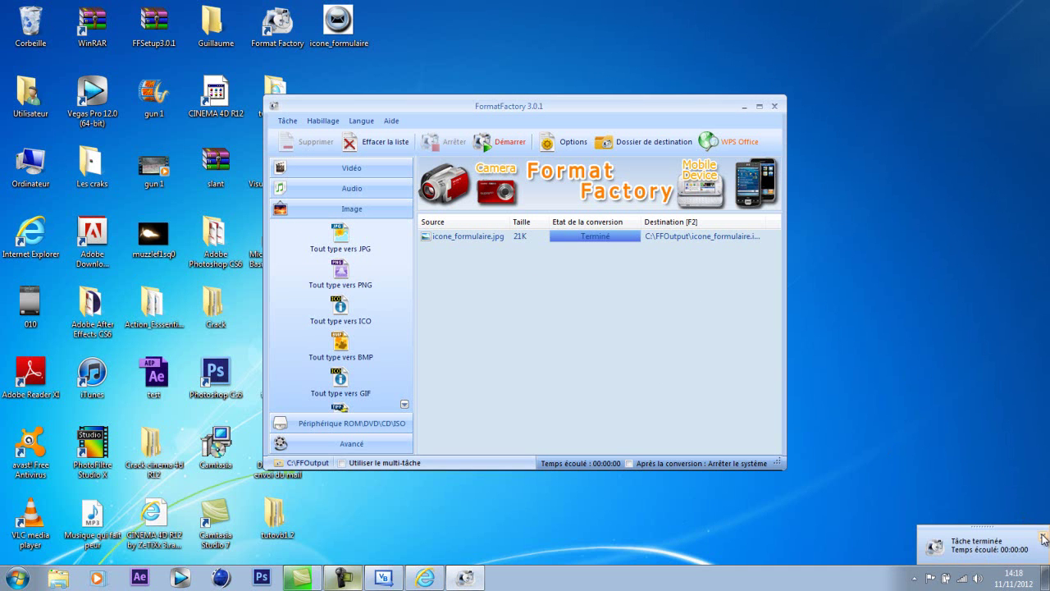
click(1044, 537)
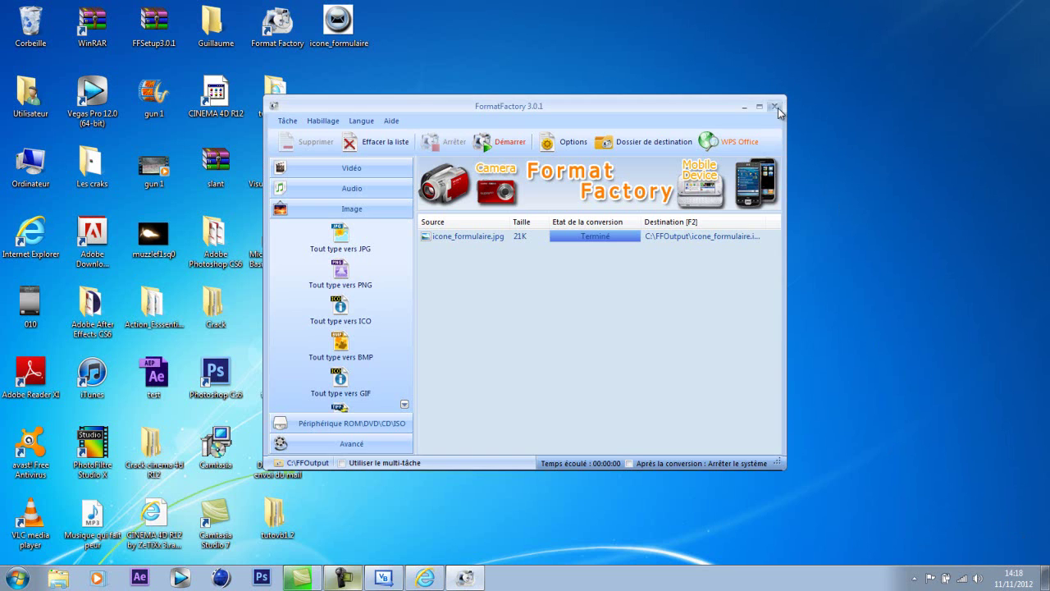
click(778, 108)
click(16, 578)
click(238, 421)
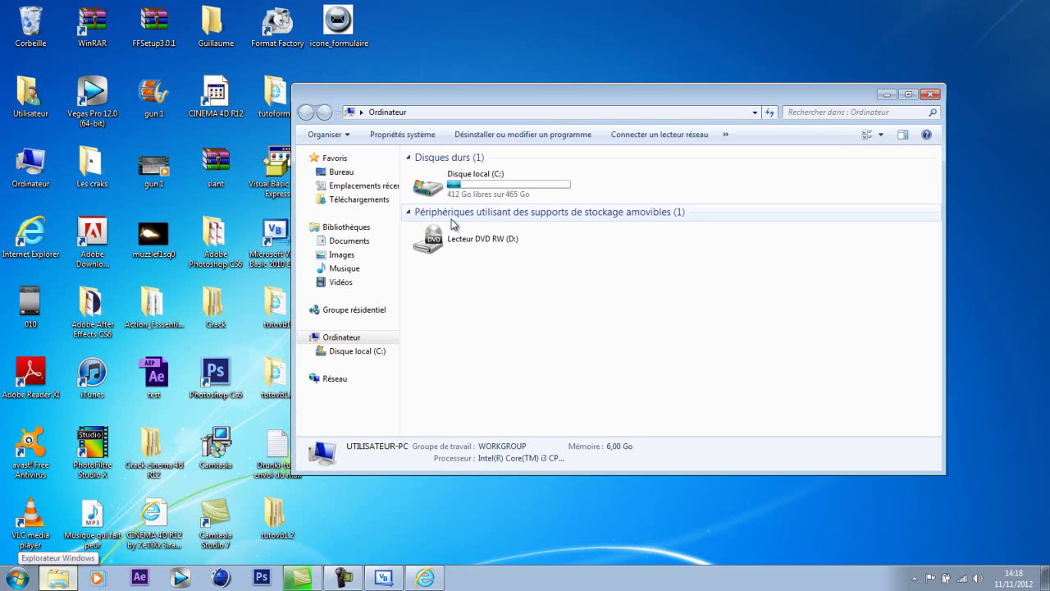
- Check icone_formulaire in C:\FFOutput, then return to Visual Basic's application icon list
double_click(470, 178)
double_click(470, 176)
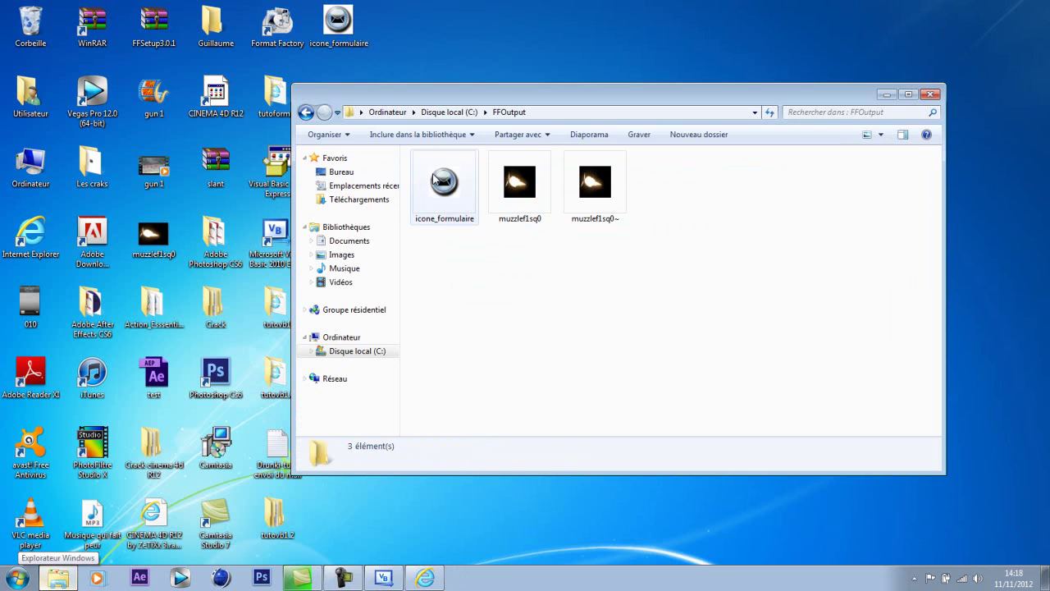
click(929, 94)
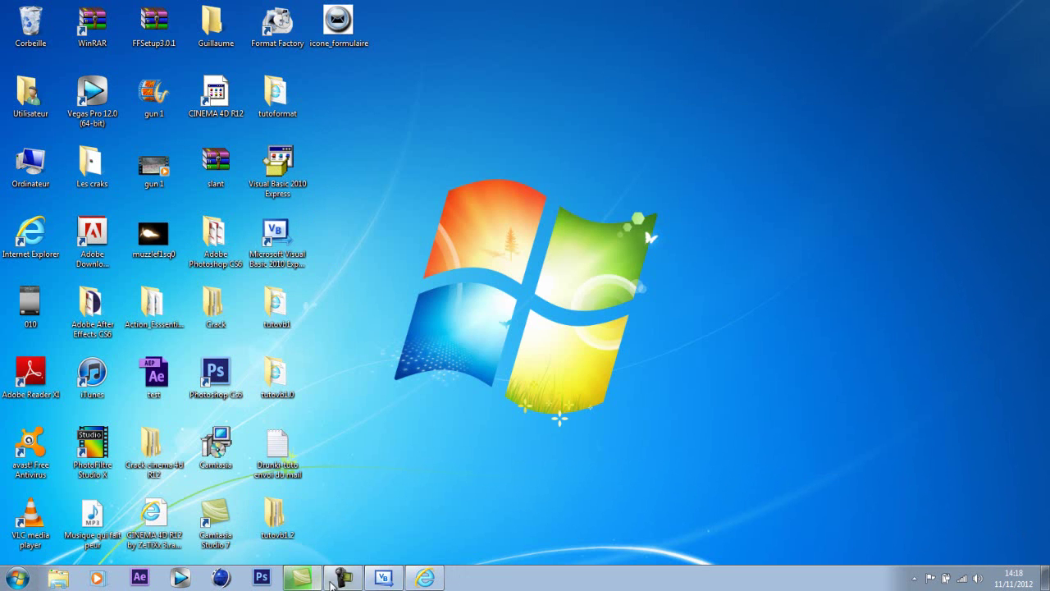
click(383, 578)
click(452, 144)
- Browse to C:\FFOutput and set icone_formulaire.ico as the application icon
click(424, 172)
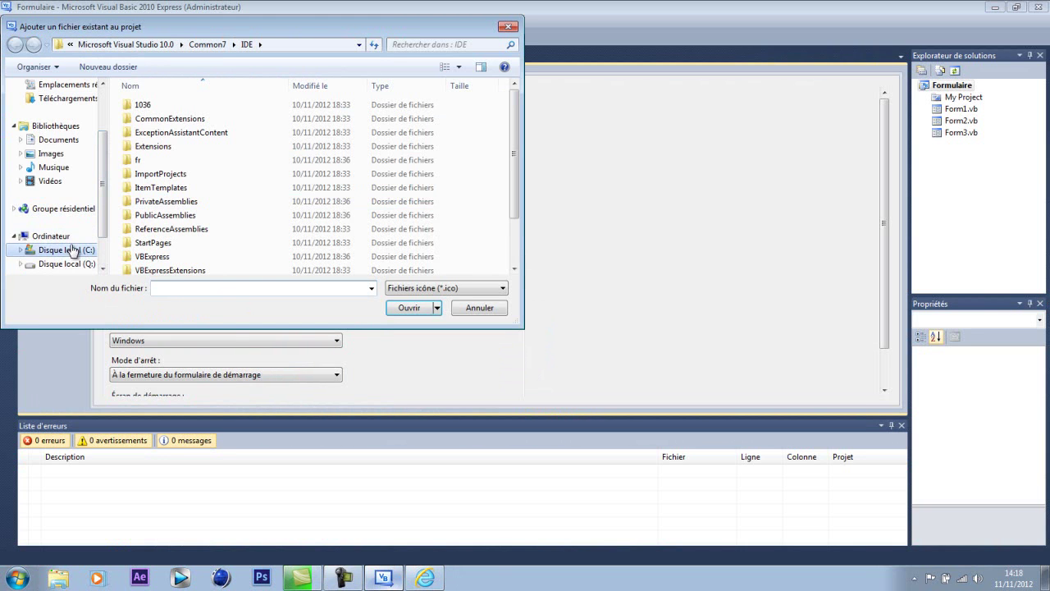
click(69, 236)
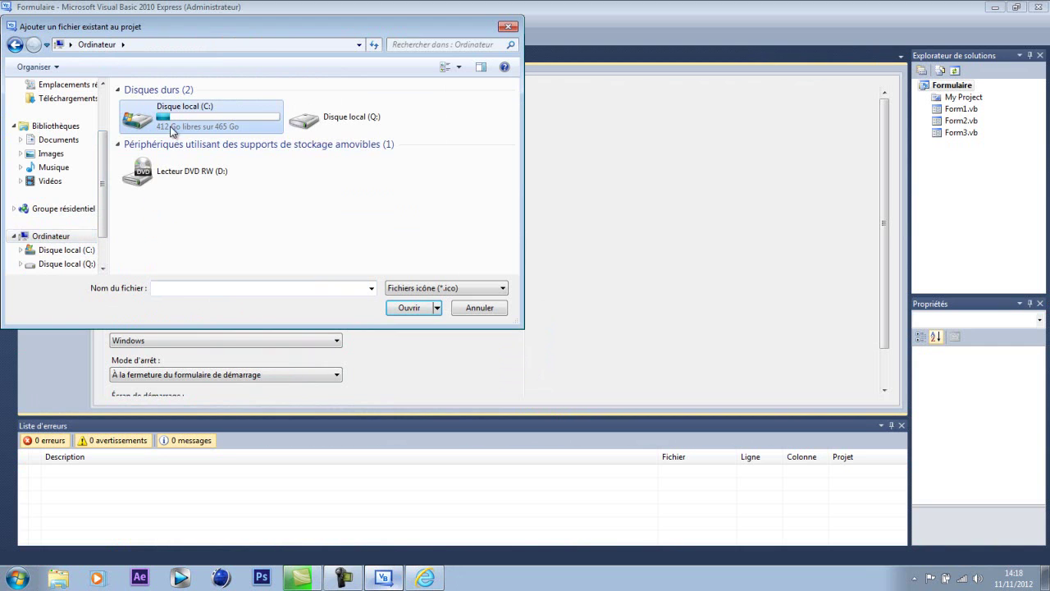
double_click(173, 133)
double_click(188, 110)
click(152, 115)
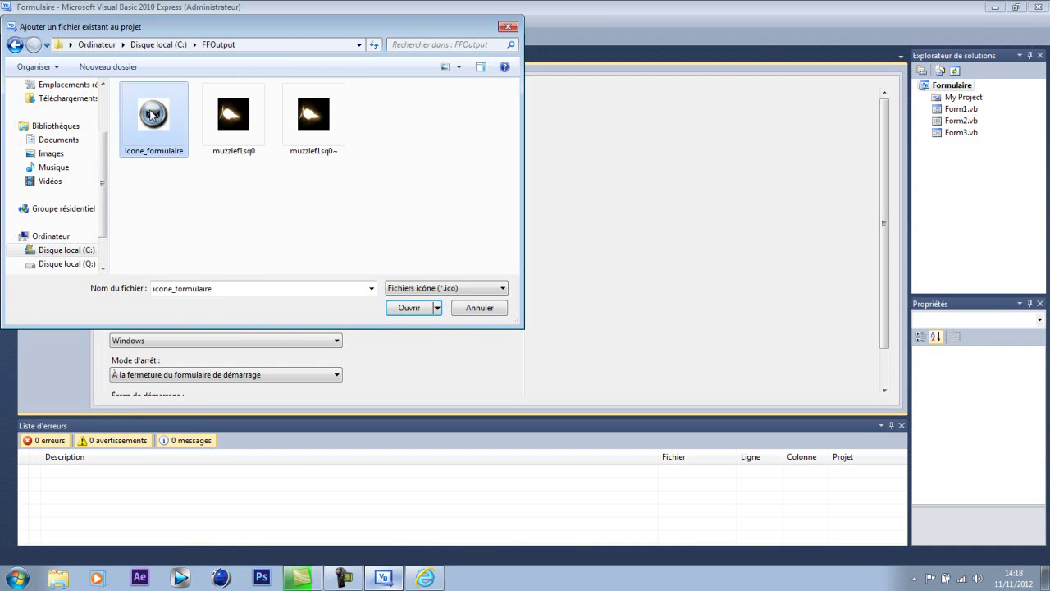
click(409, 309)
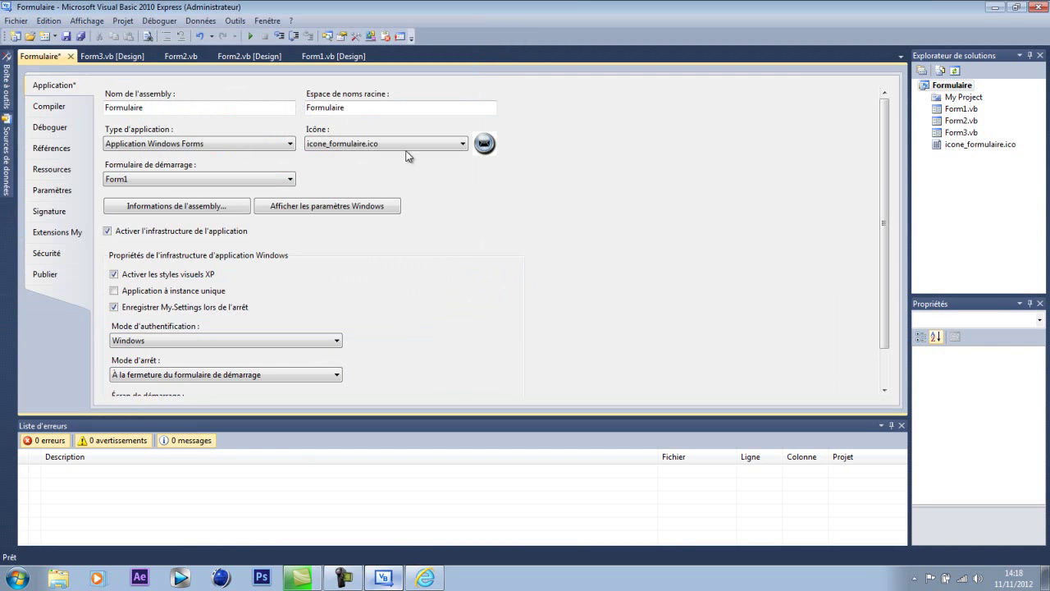
- Set the Formulaire de démarrage to Form2
click(186, 181)
click(182, 194)
scroll(886, 246, down, 1)
drag(886, 242, 891, 284)
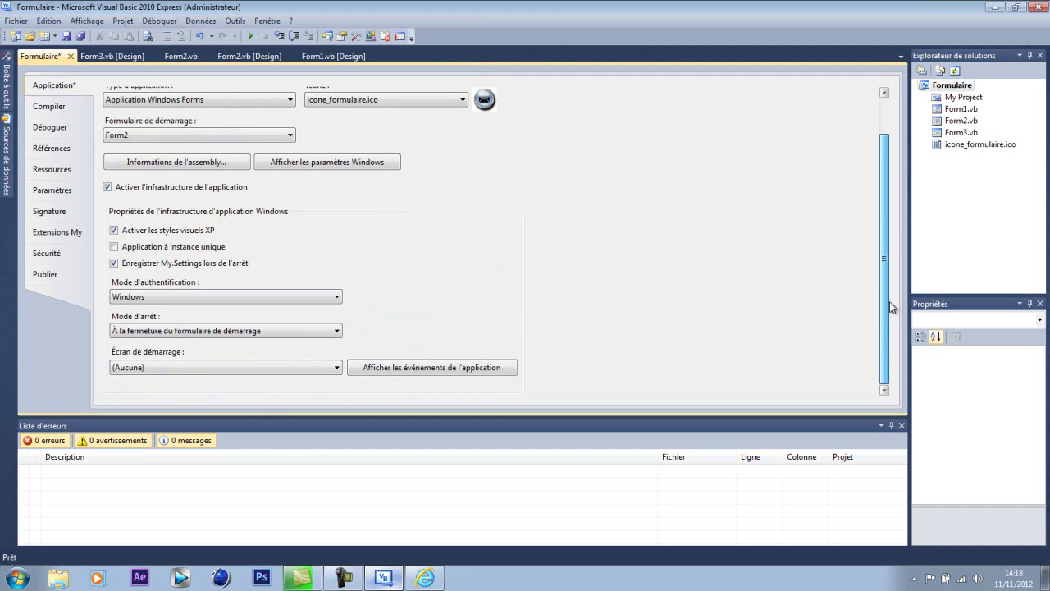
- Keep Windows authentication and no splash screen; set shutdown to 'À la fermeture du dernier formulaire'
click(180, 300)
click(181, 309)
click(186, 332)
click(199, 352)
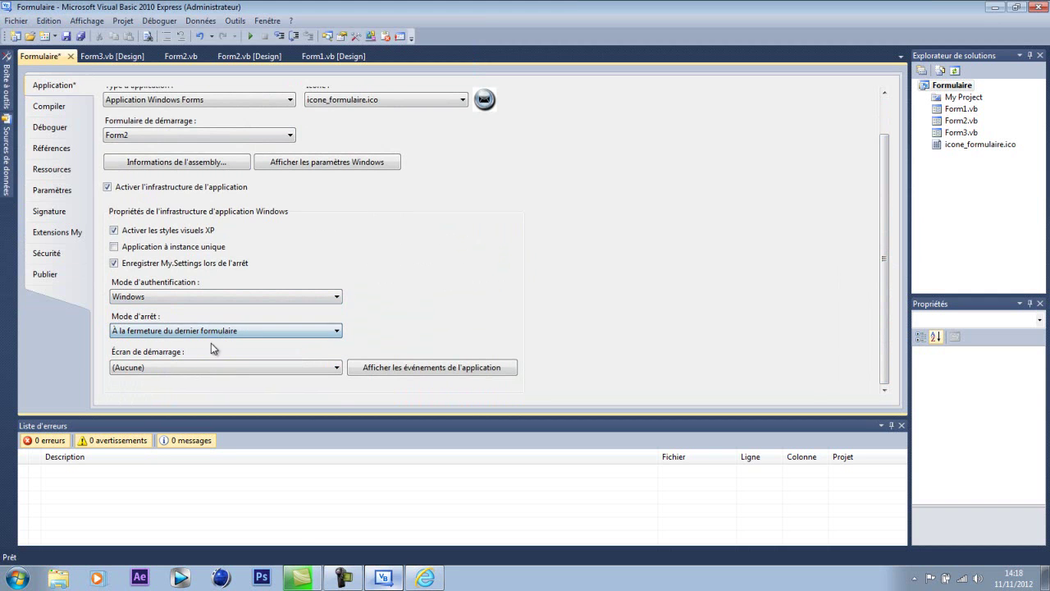
click(285, 370)
click(293, 370)
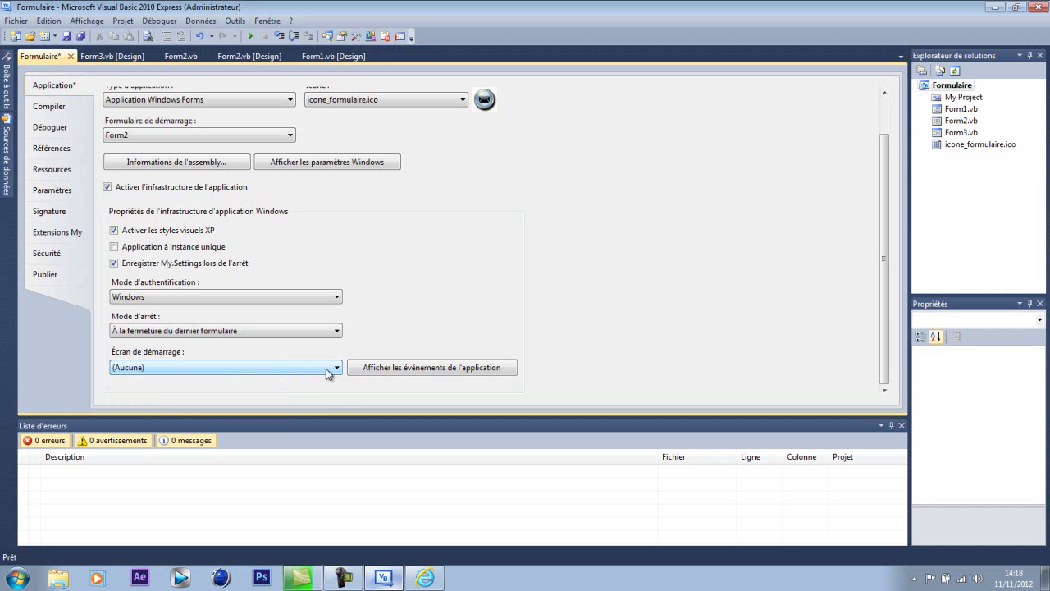
scroll(878, 328, up, 2)
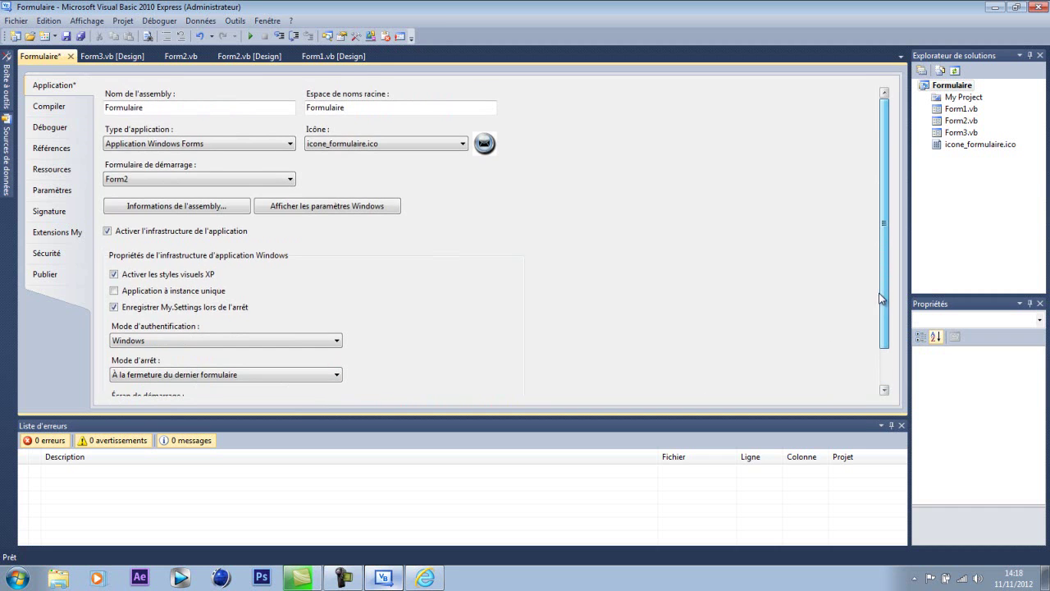
click(71, 110)
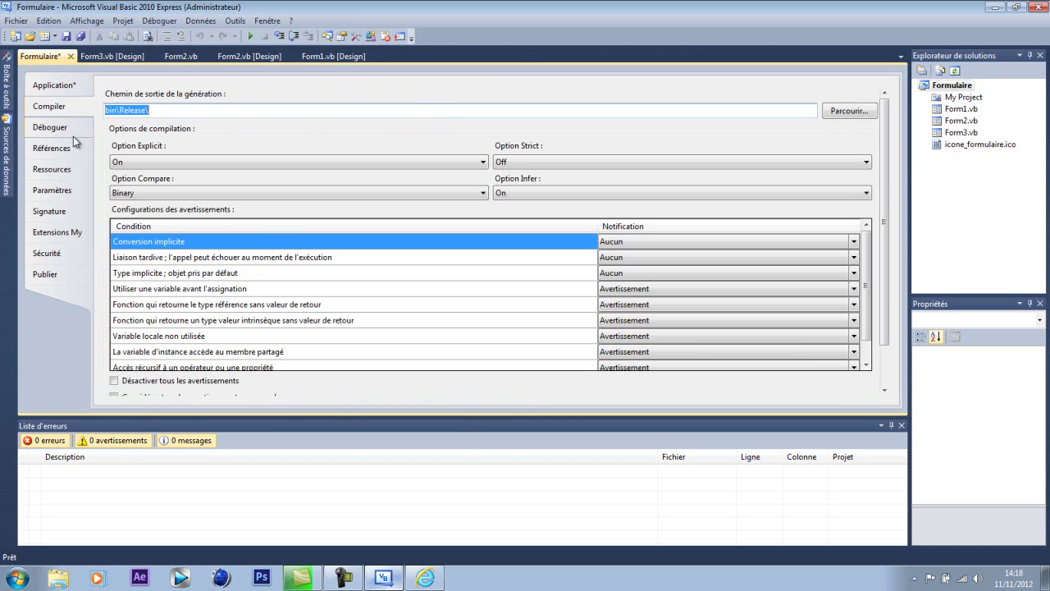
- Set the Compiler build output path to the Bureau (Desktop) folder
click(864, 115)
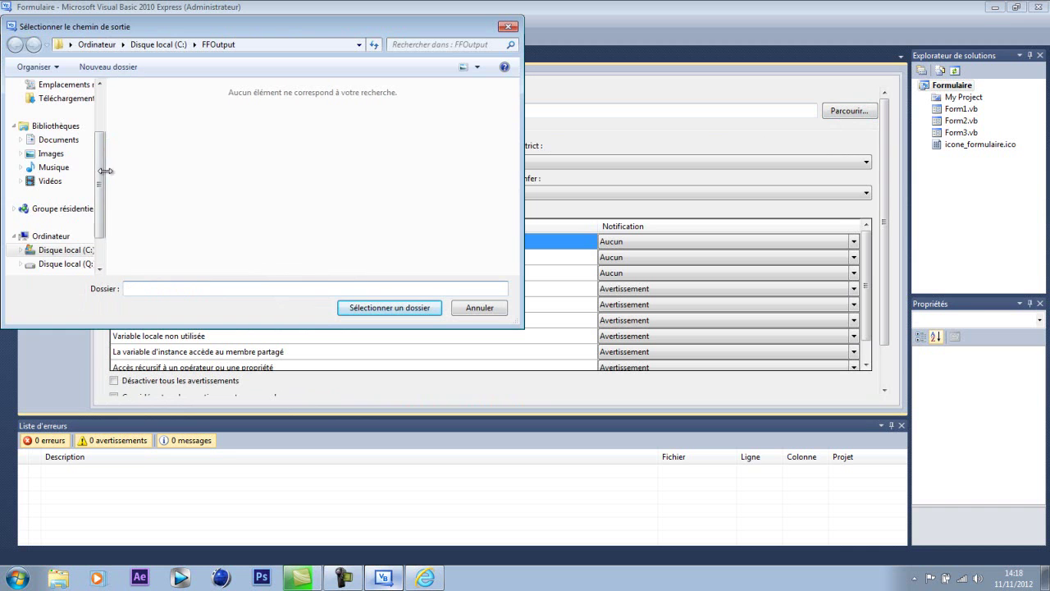
scroll(99, 170, up, 2)
click(46, 145)
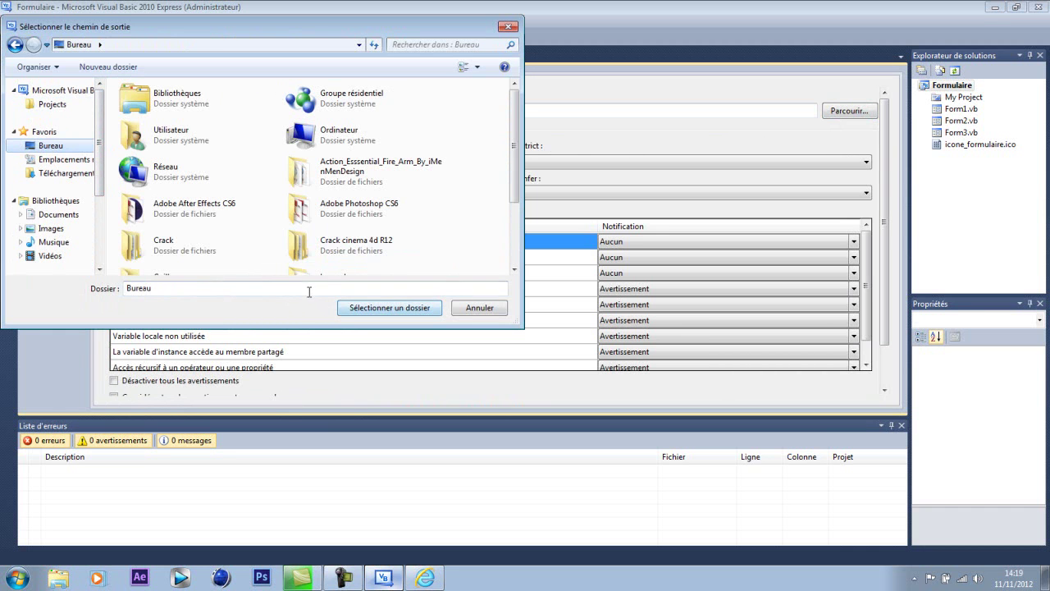
click(397, 310)
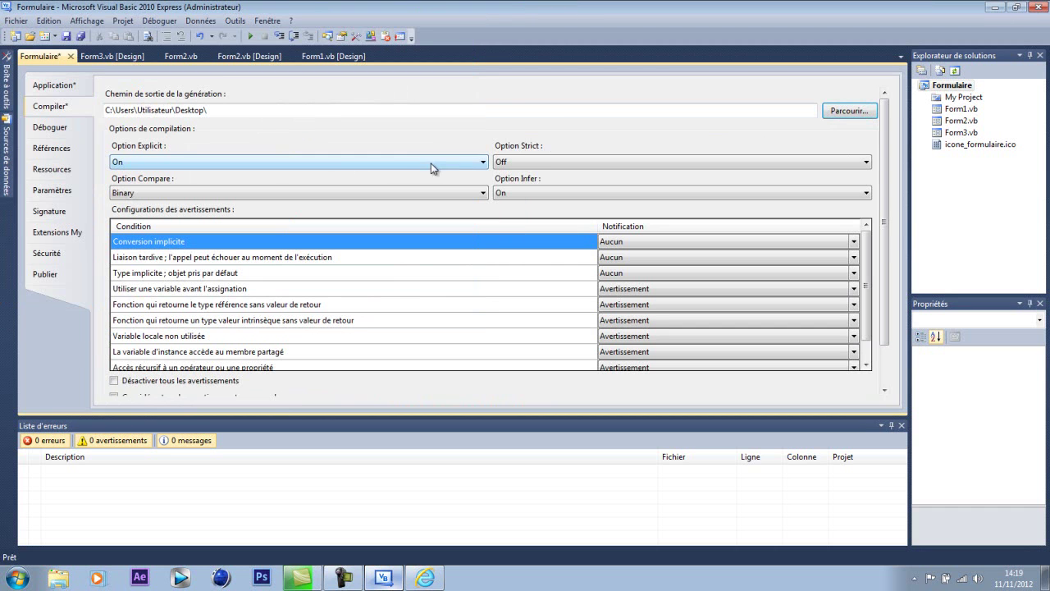
drag(288, 114, 84, 161)
drag(176, 145, 209, 109)
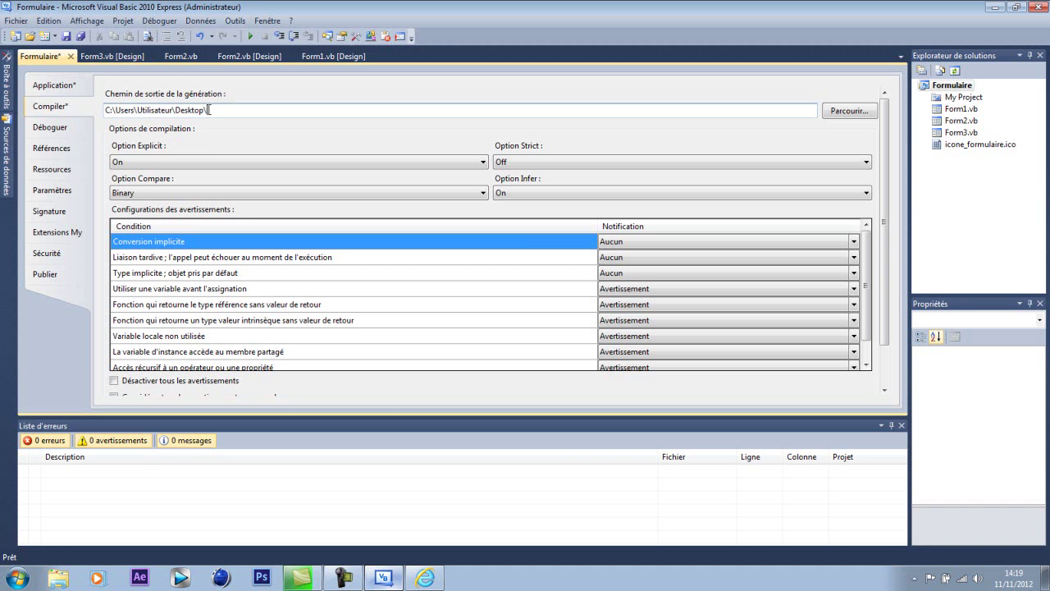
click(70, 86)
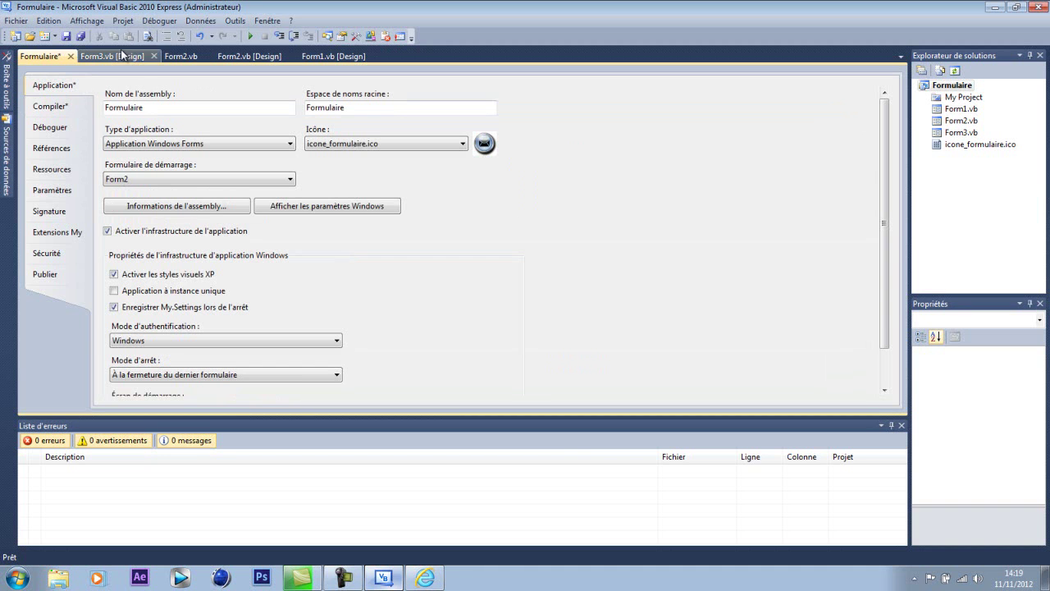
- Build the Formulaire application and minimize Visual Basic to show the Desktop
click(164, 22)
click(205, 50)
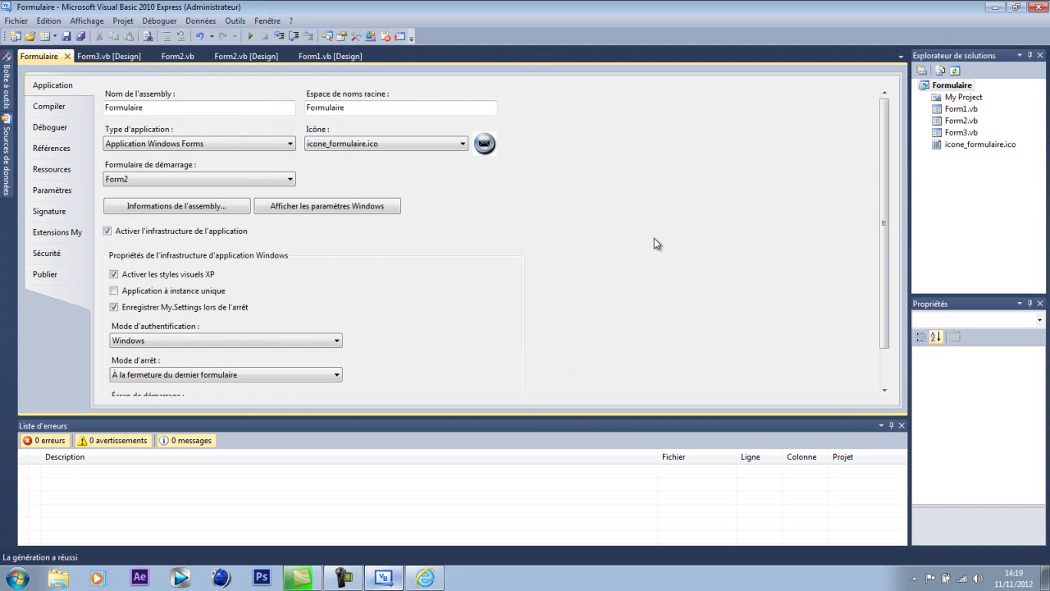
click(344, 578)
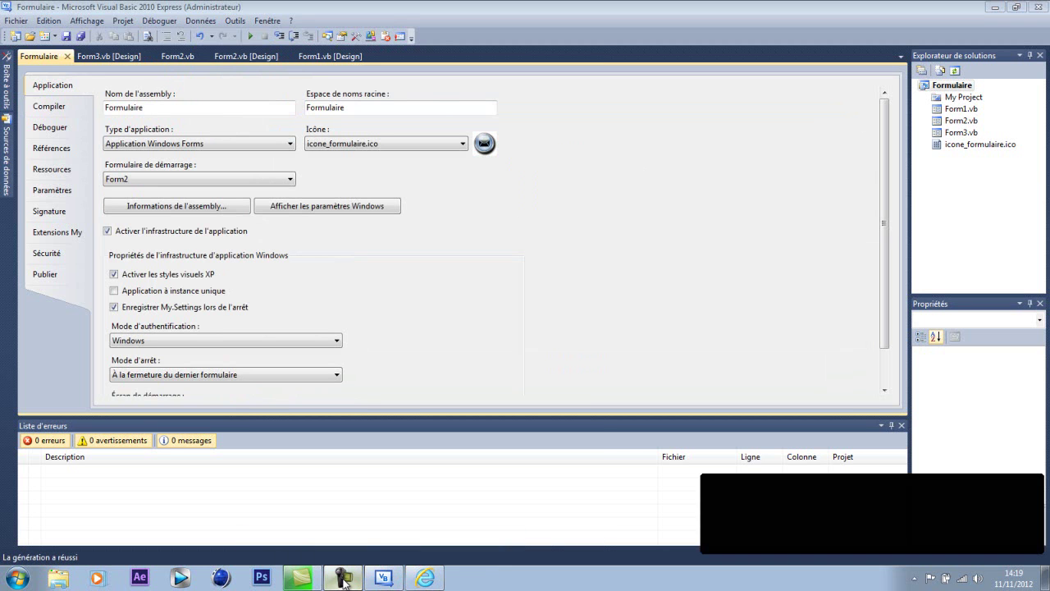
click(344, 577)
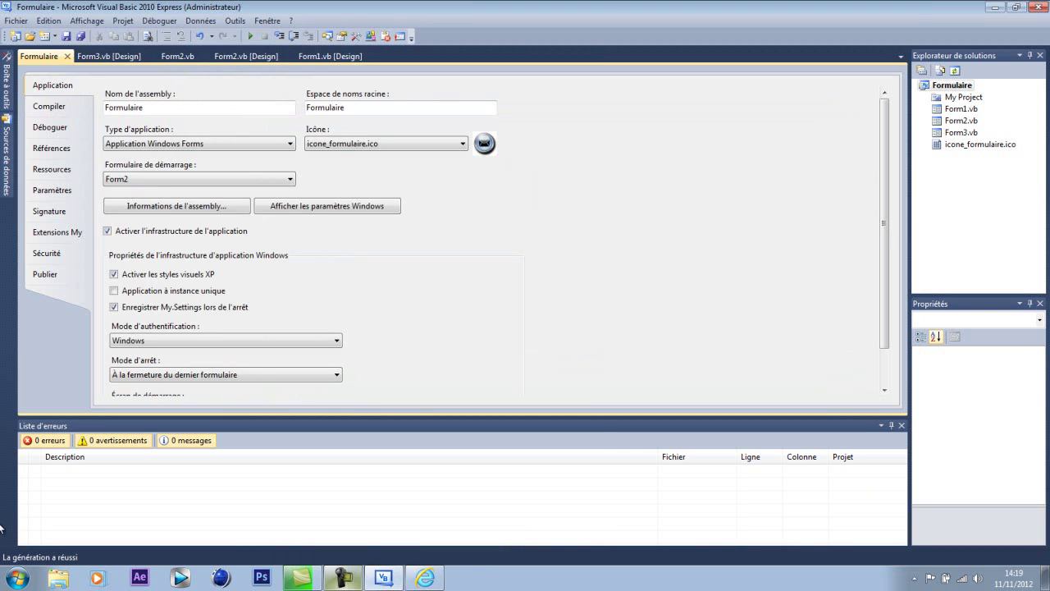
click(1002, 12)
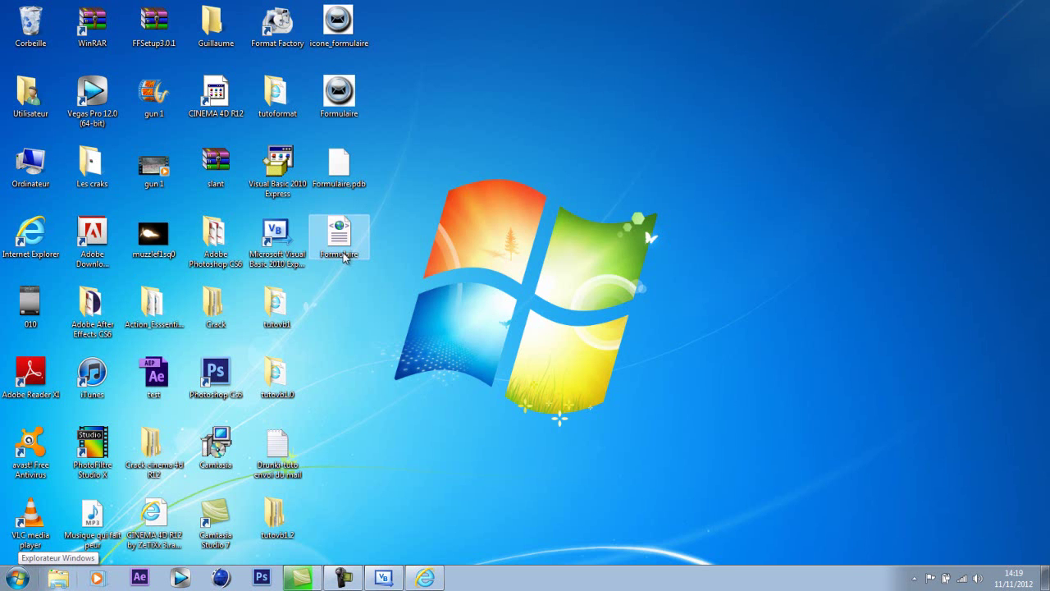
- Send Formulaire.pdb and Formulaire from the desktop to the Recycle Bin
drag(335, 449, 370, 148)
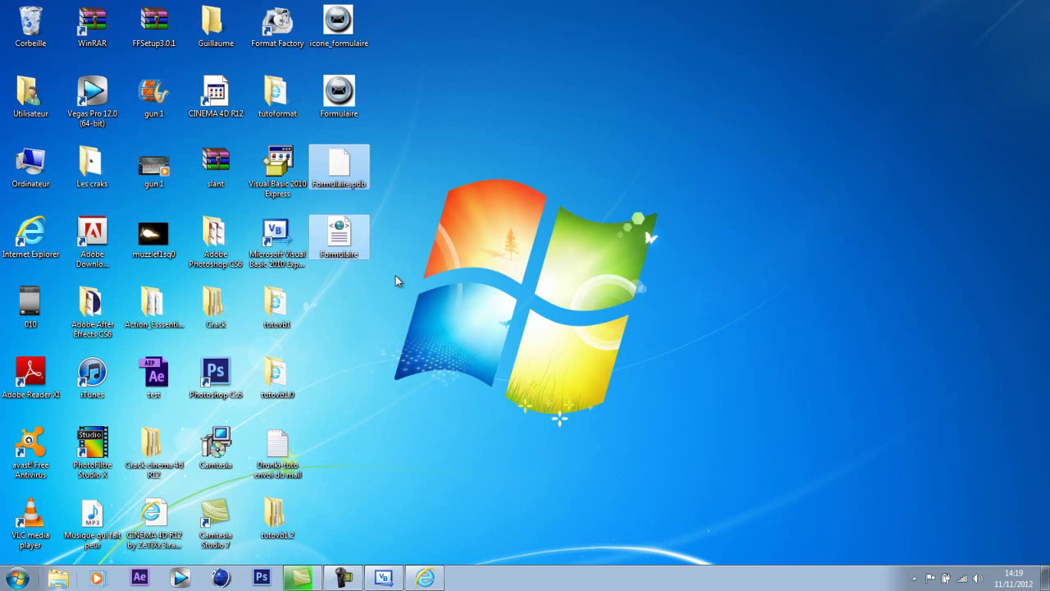
key(Delete)
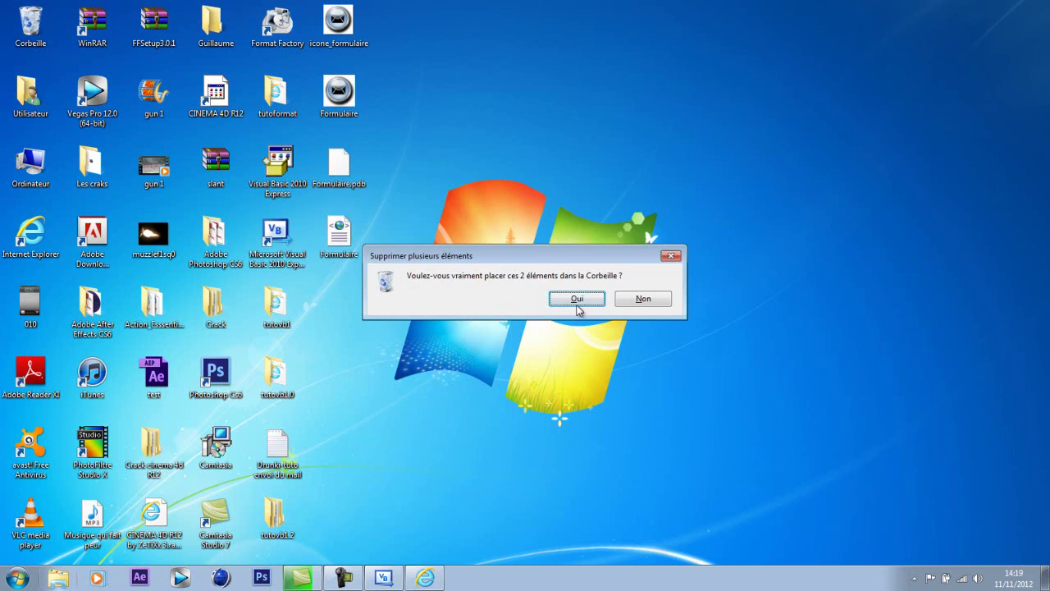
click(578, 302)
- Trial-launch Formulaire from the desktop and close its Mot de passe window
drag(353, 114, 479, 154)
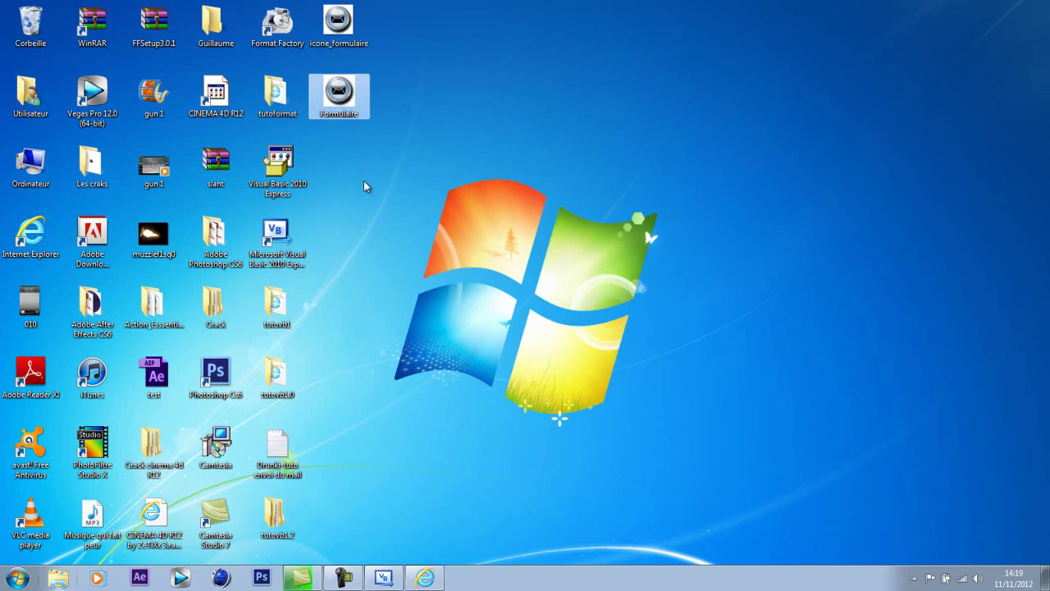
click(395, 79)
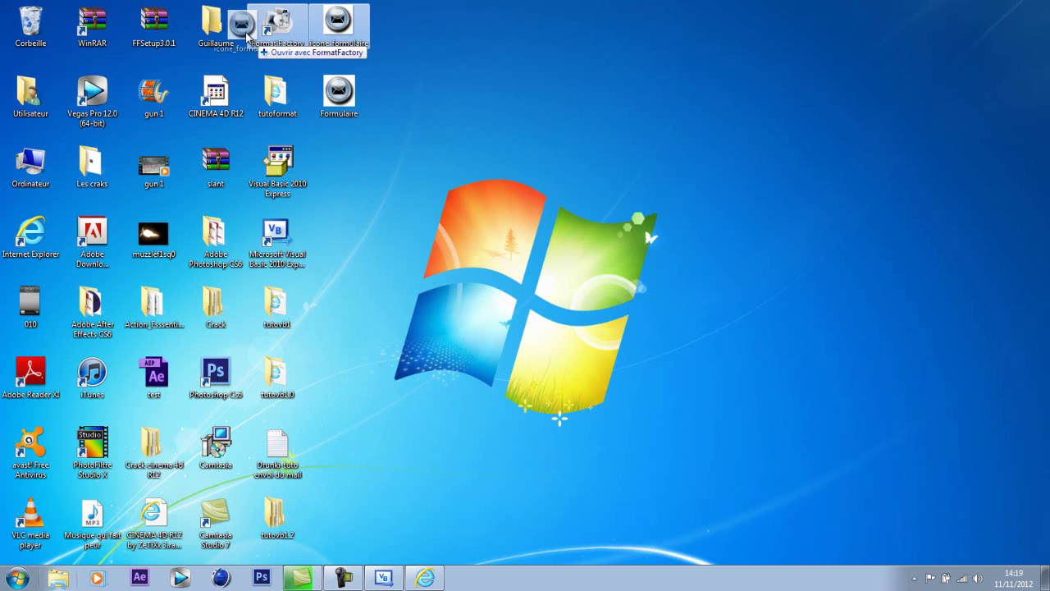
double_click(339, 23)
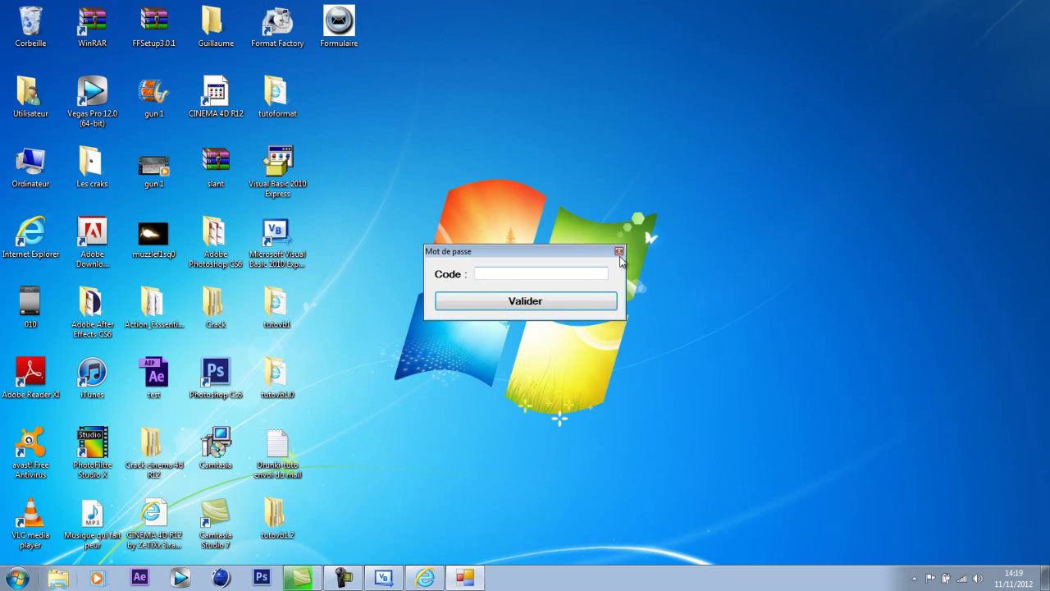
click(619, 250)
- Recycle the remaining Formulaire program file and return to Visual Basic
drag(406, 153, 337, 10)
key(Delete)
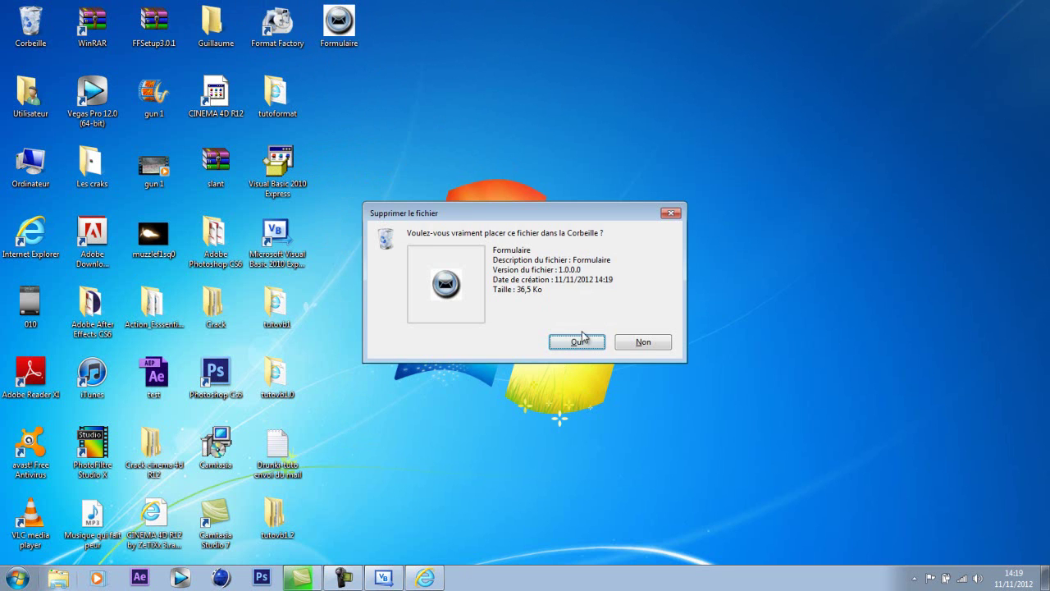
click(583, 342)
click(384, 577)
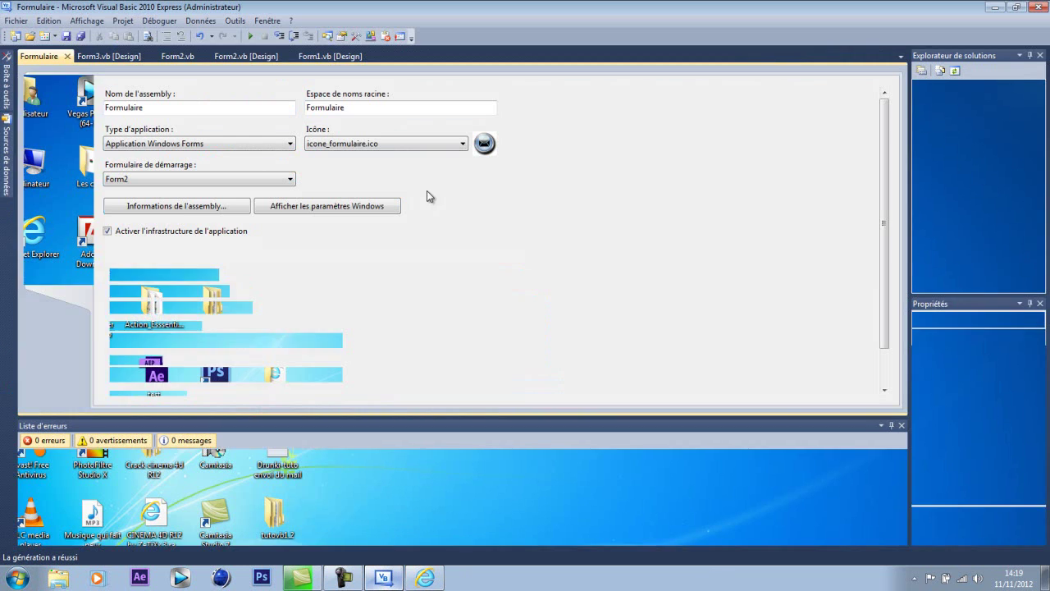
- Set Mode d'arrêt to 'À la fermeture du formulaire de démarrage' and startup form to Form1
click(217, 374)
click(214, 388)
click(168, 180)
click(181, 190)
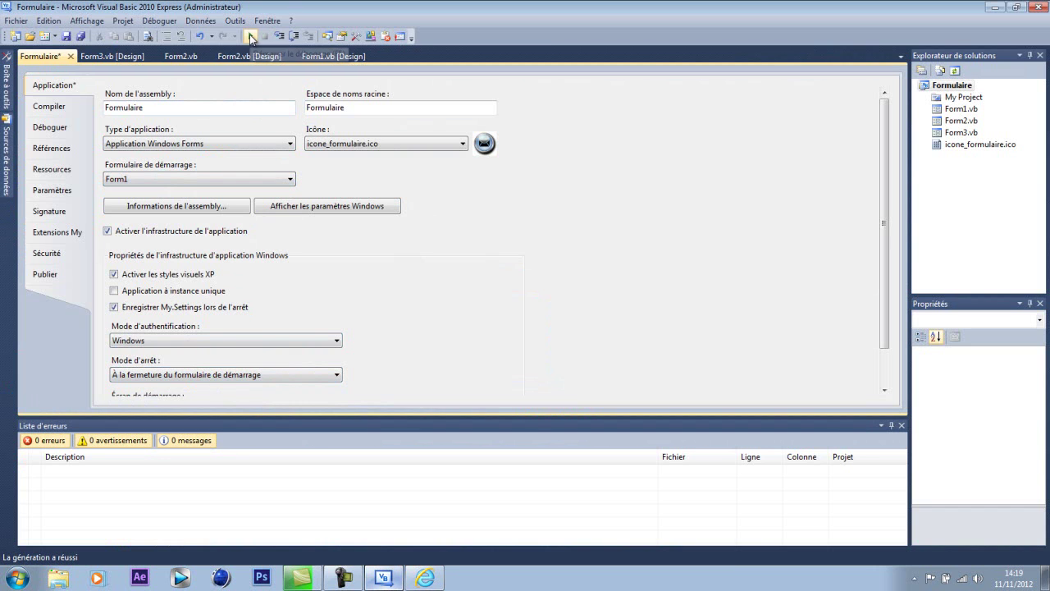
- Build Formulaire via Déboguer > Générer Formulaire and select the rebuilt desktop files
click(160, 21)
click(196, 52)
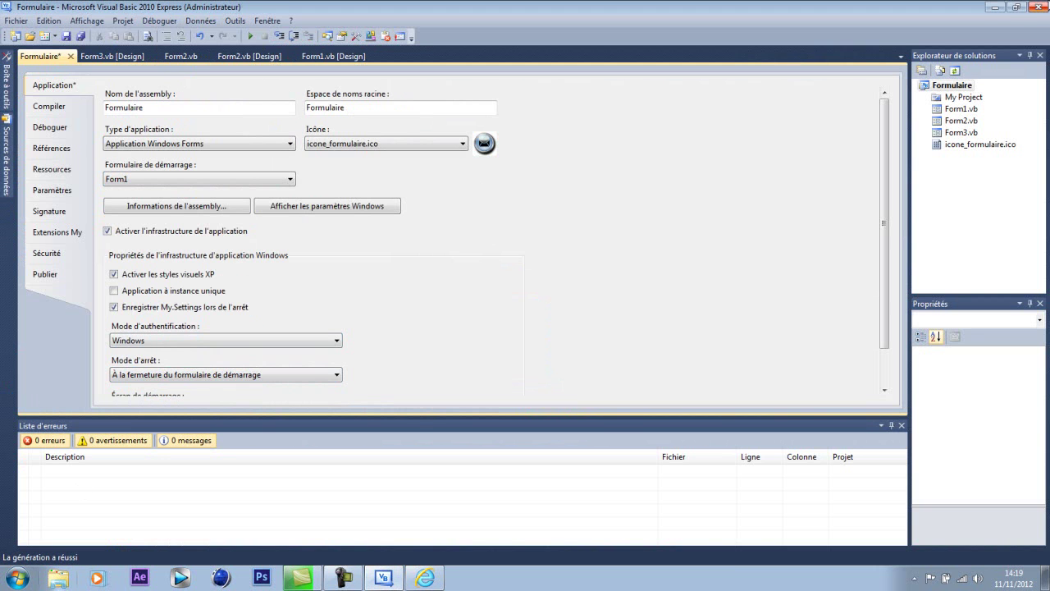
click(992, 9)
drag(312, 221, 371, 74)
drag(390, 305, 348, 90)
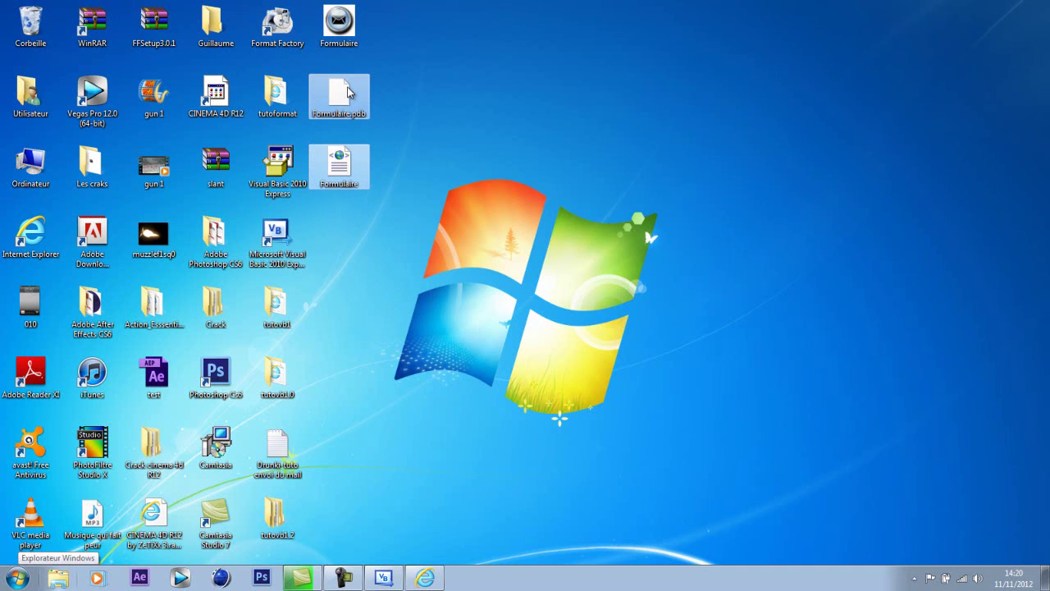
- Recycle the extra Formulaire files and launch Formulaire from the desktop
key(Delete)
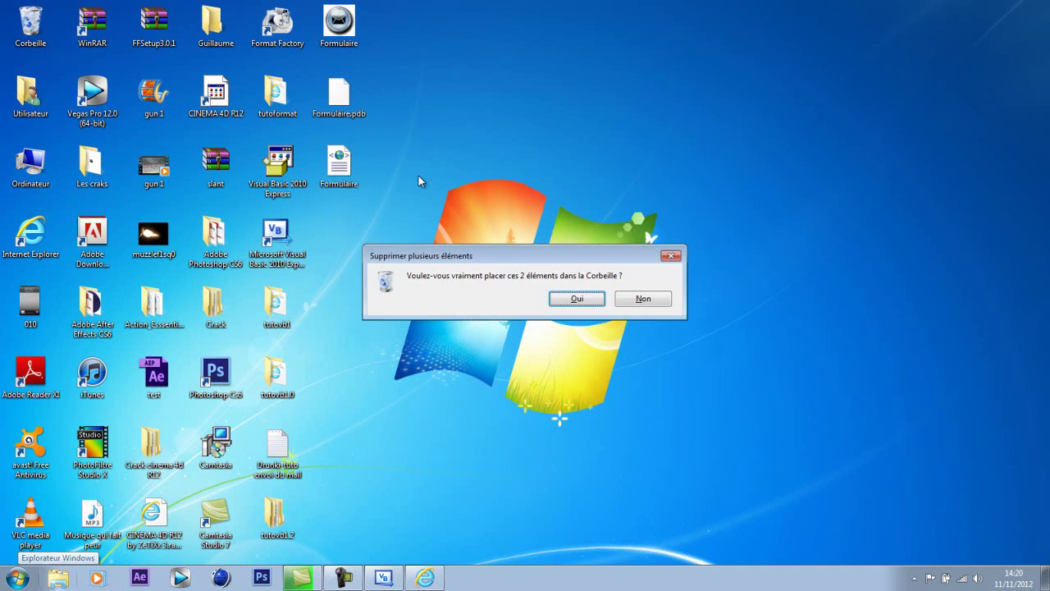
click(563, 300)
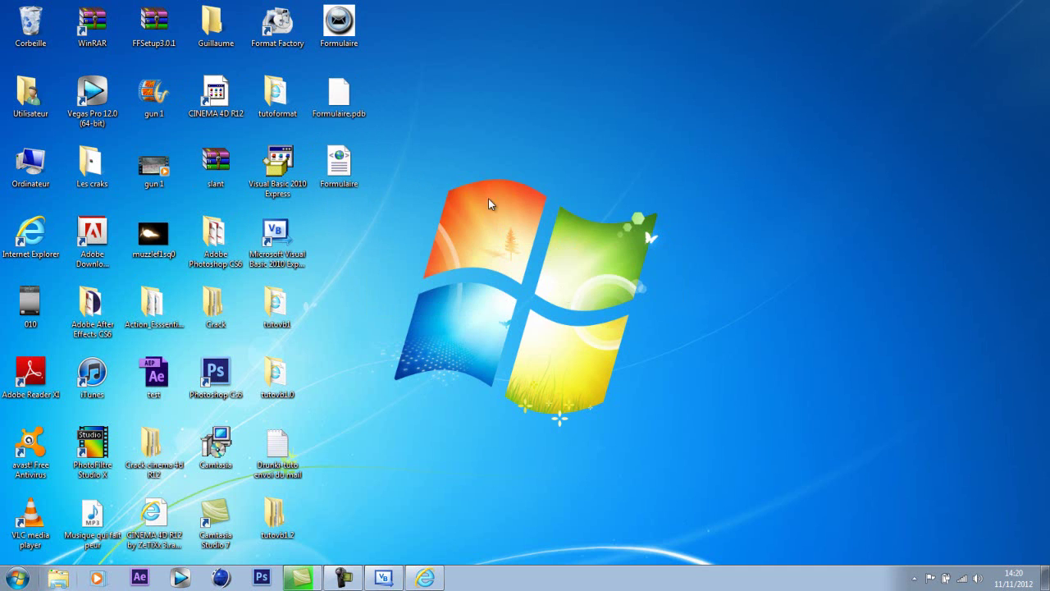
double_click(348, 25)
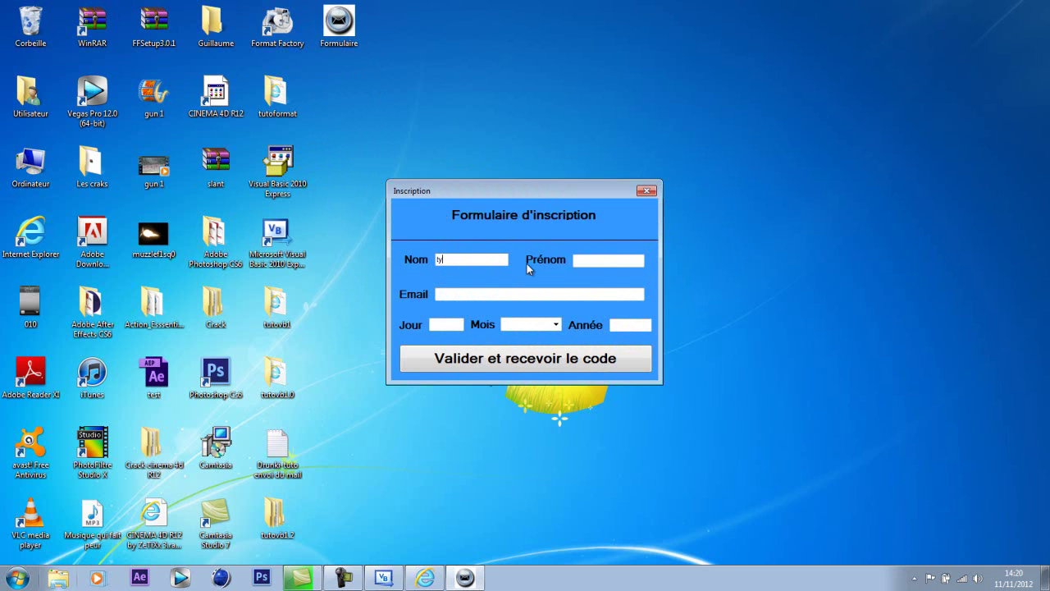
- Fill the Inscription form with test text, month Mars, and submit it with Valider
text(df)
click(562, 295)
text(fd)
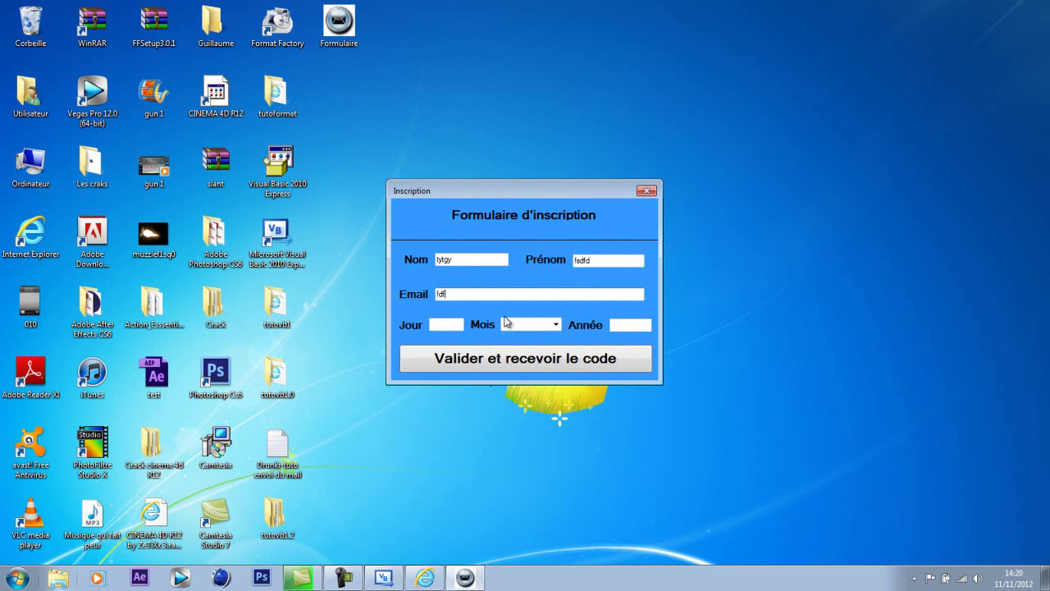
text(df)
click(538, 324)
click(533, 351)
click(630, 325)
text(dfdf)
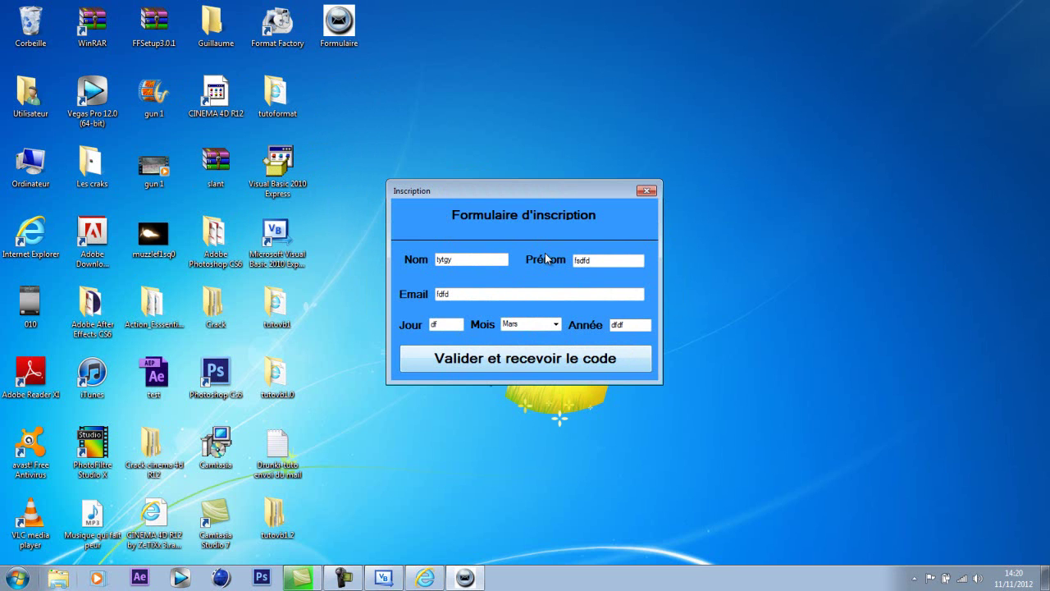
click(542, 357)
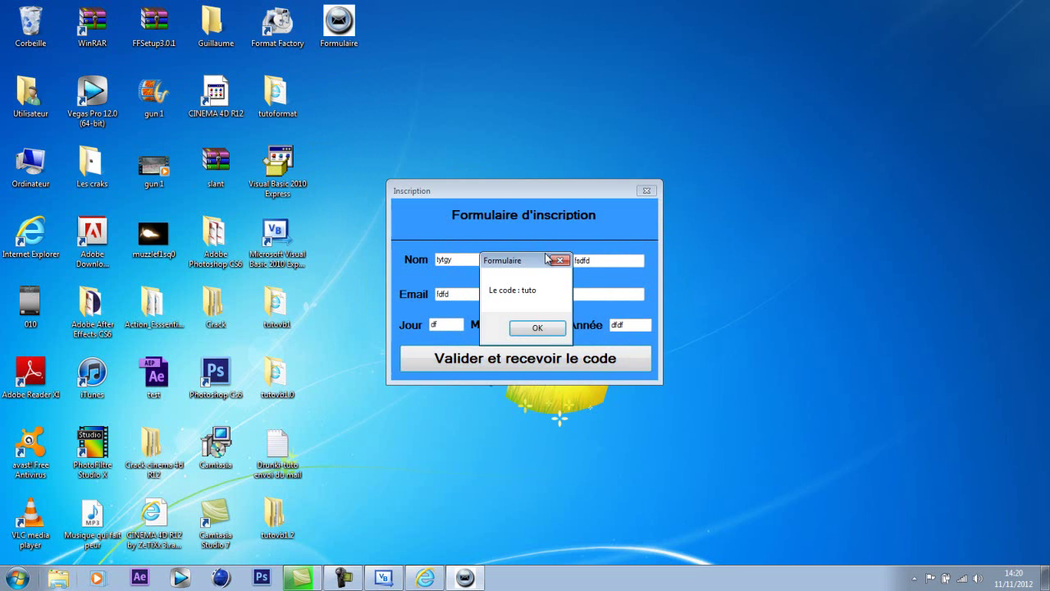
click(537, 328)
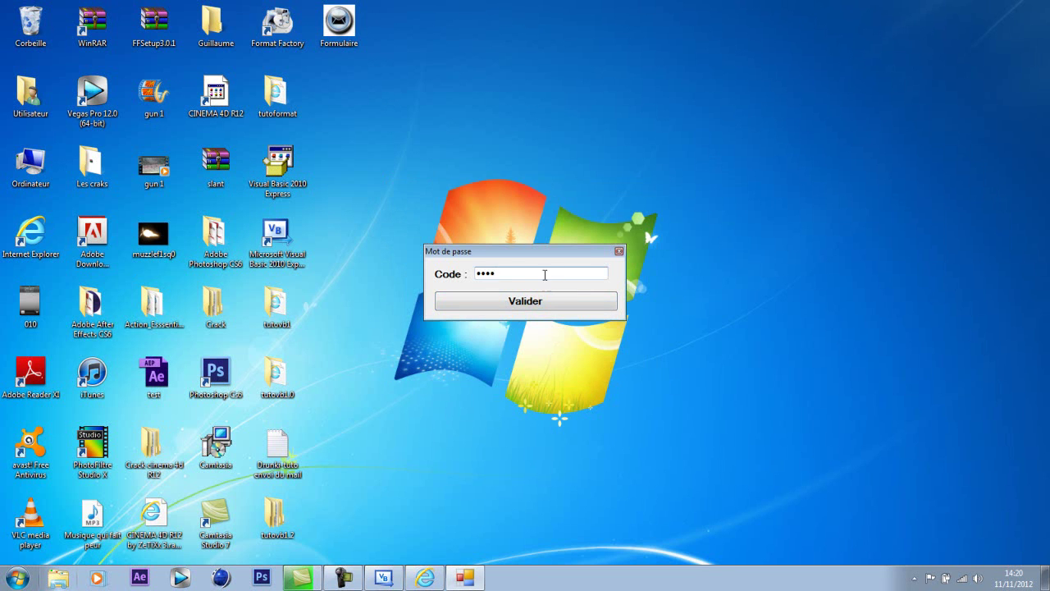
text(tuto)
click(530, 301)
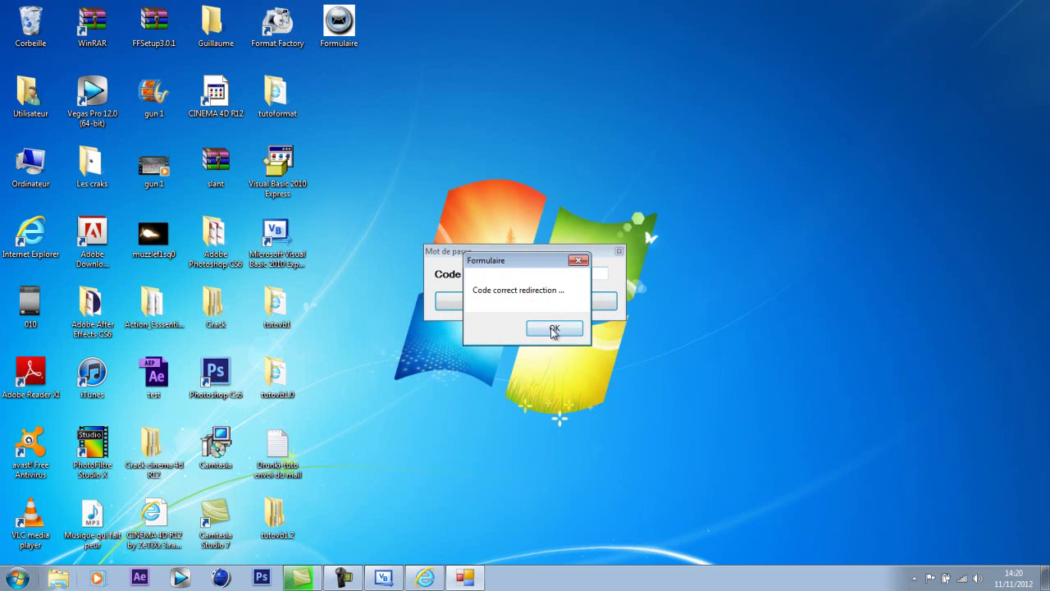
click(554, 330)
drag(123, 33, 434, 247)
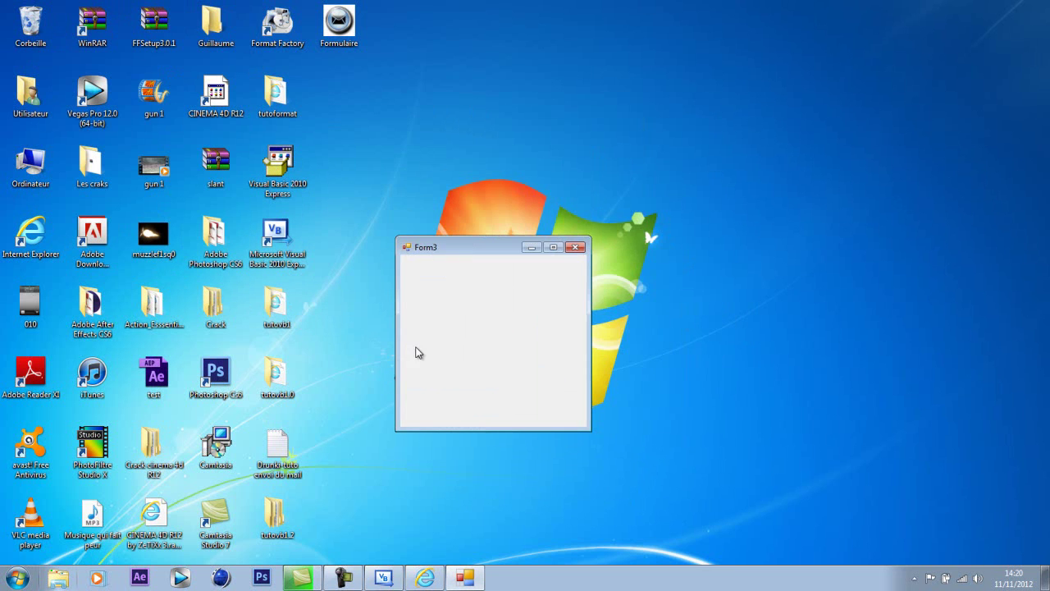
click(579, 248)
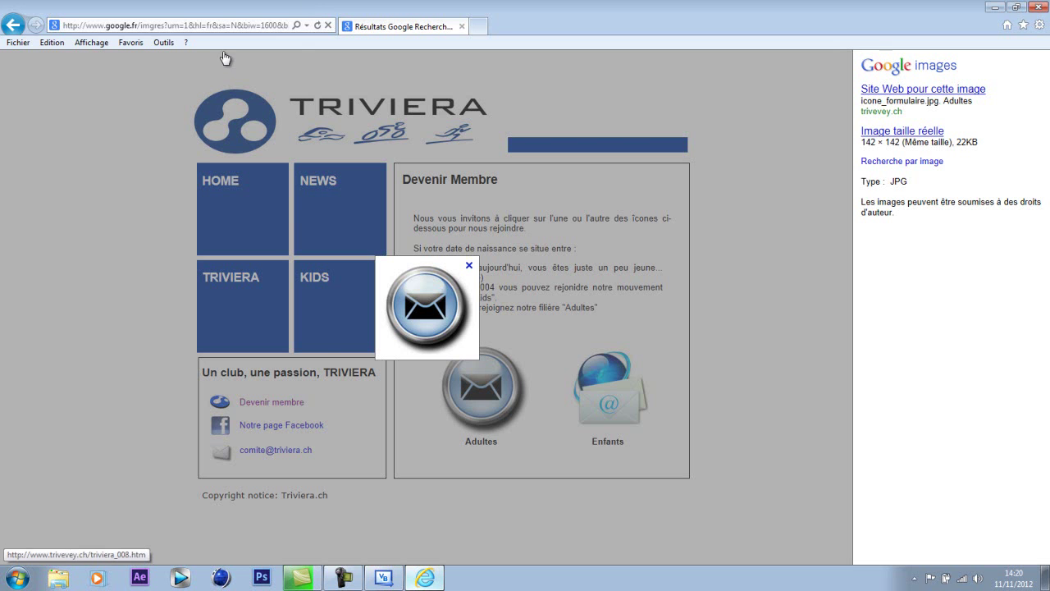
- Clear the Internet Explorer address bar and minimize the browser to the desktop
click(233, 26)
key(BackSpace)
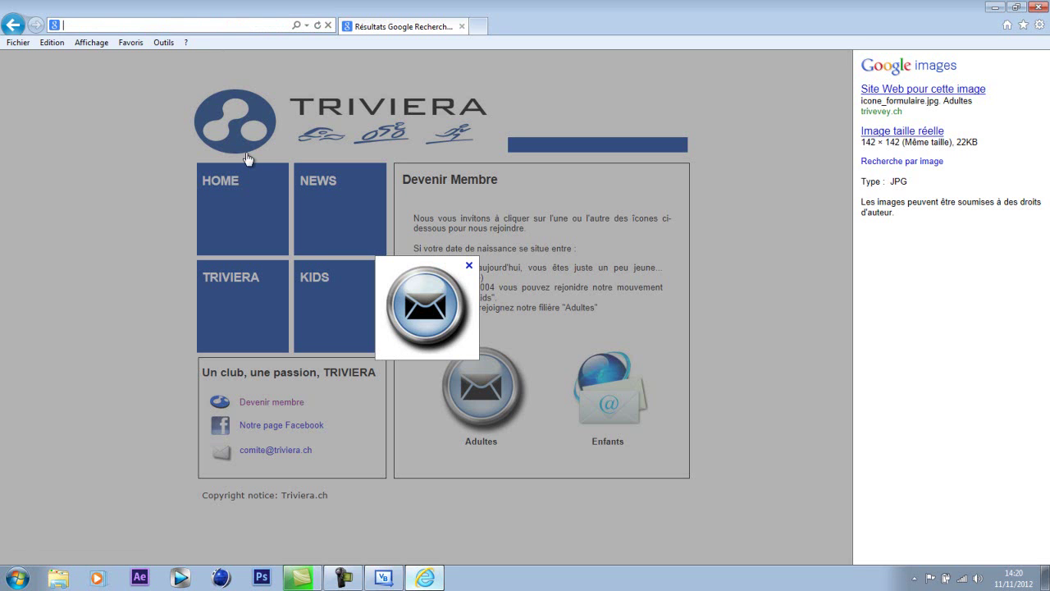
click(994, 7)
drag(337, 31, 331, 67)
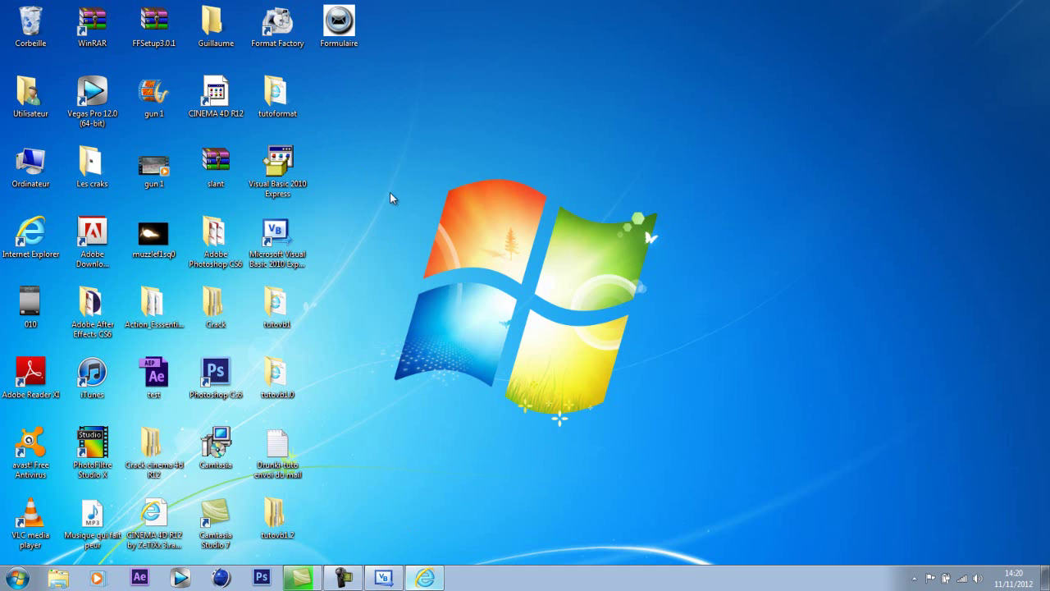
click(343, 578)
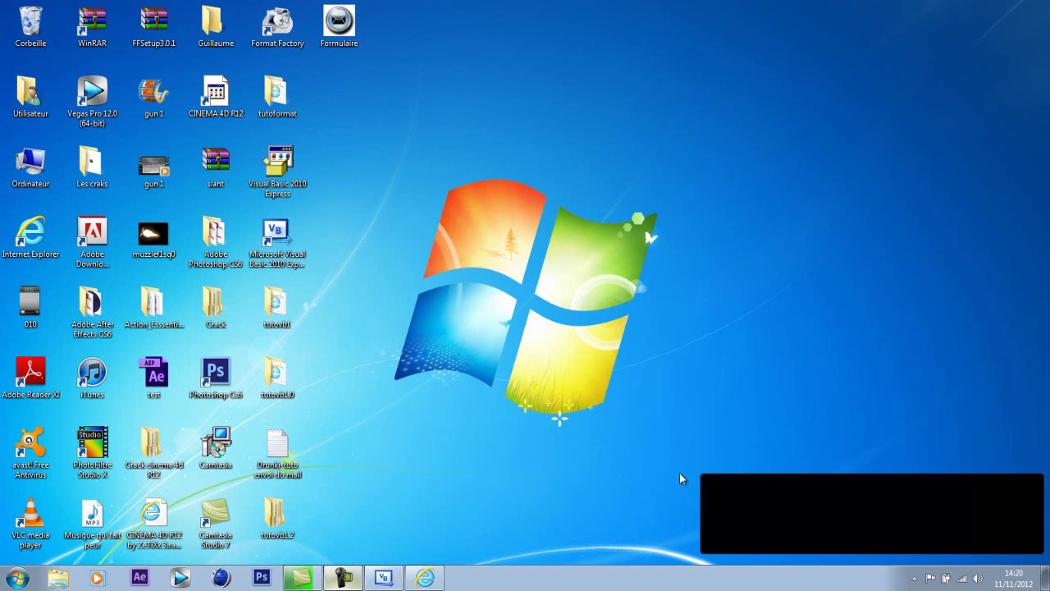